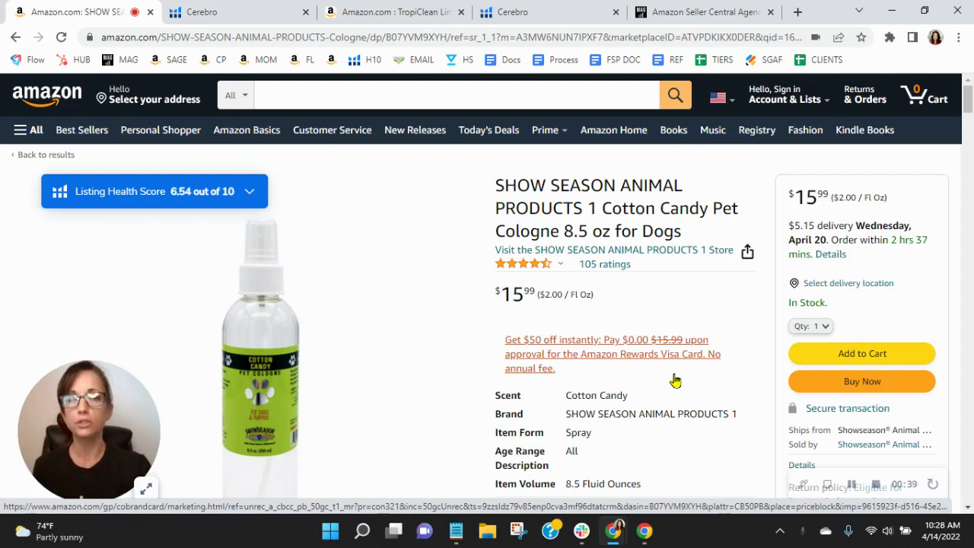
Switch to the listing's Cerebro results: 392 total keywords, 251 organic, 204 sponsored.
click(232, 14)
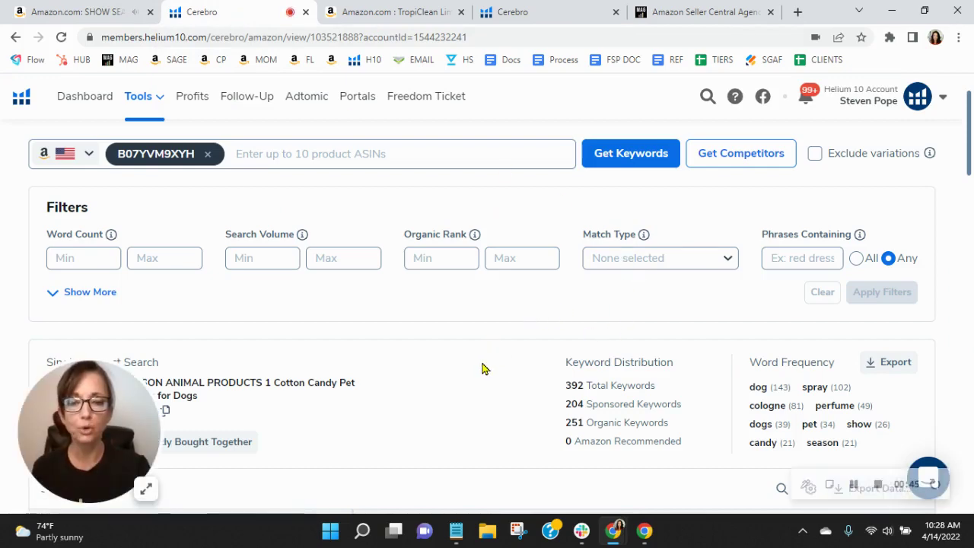
scroll(481, 383, down, 1)
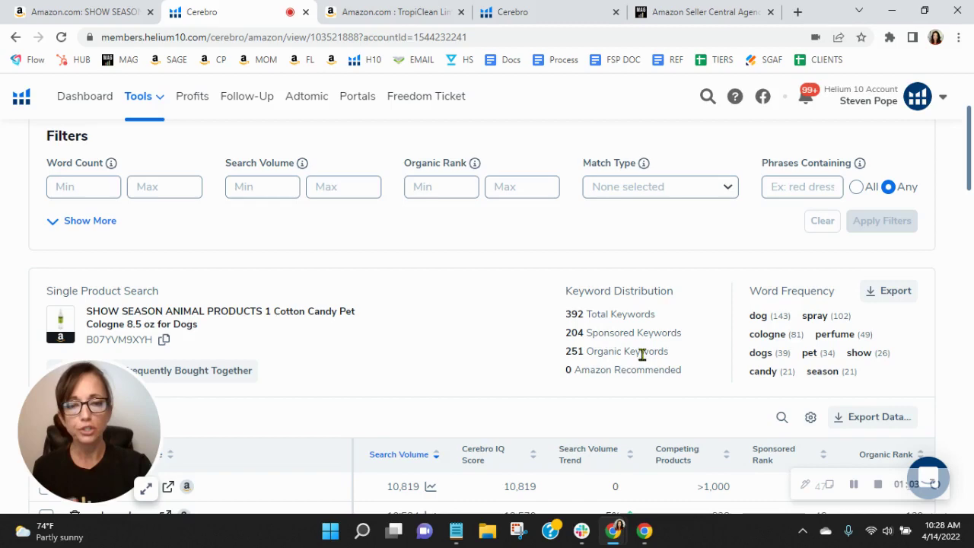
scroll(646, 351, down, 2)
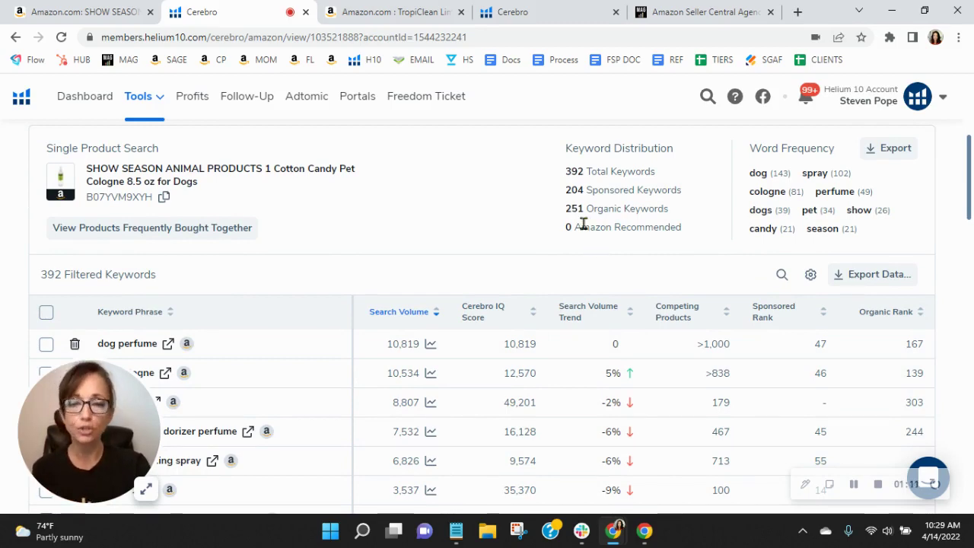
scroll(506, 225, down, 1)
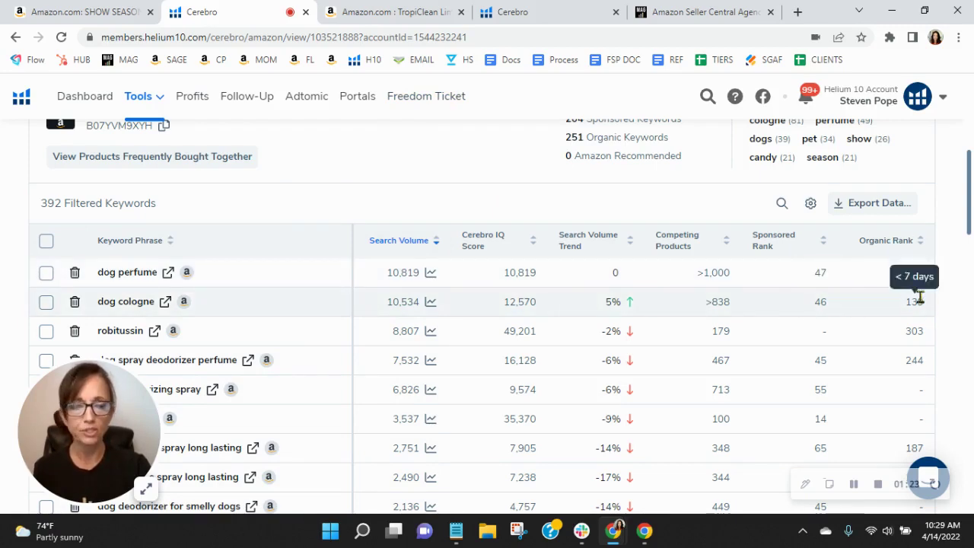
scroll(918, 297, down, 1)
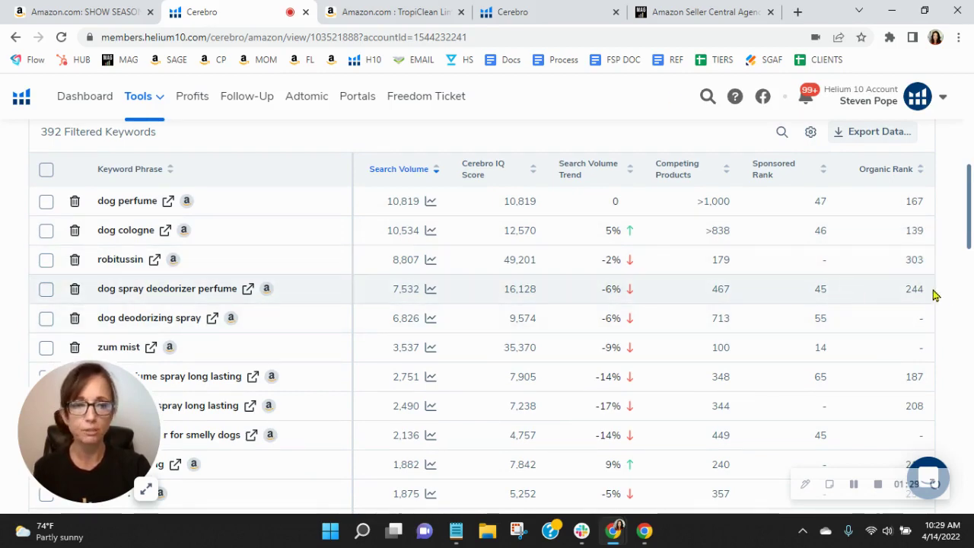
scroll(909, 251, down, 1)
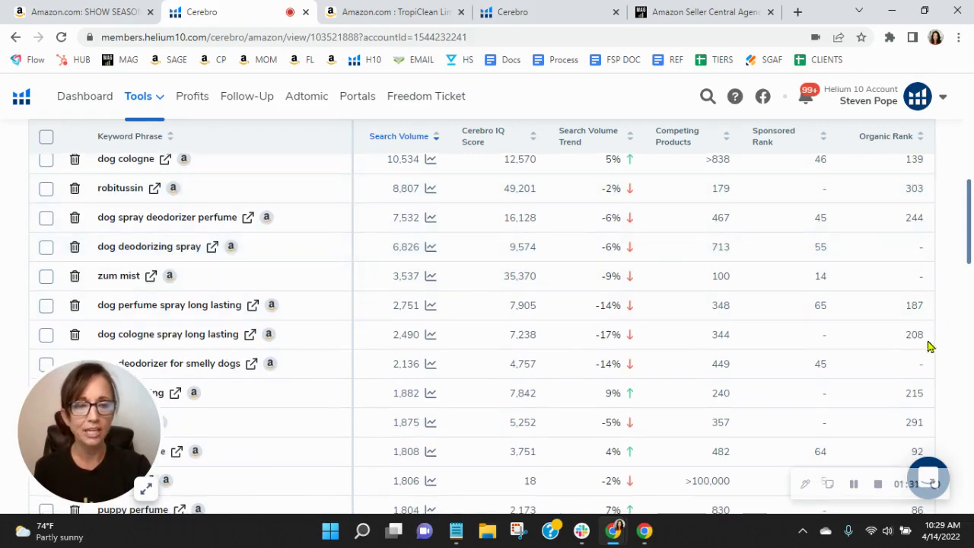
scroll(918, 229, down, 3)
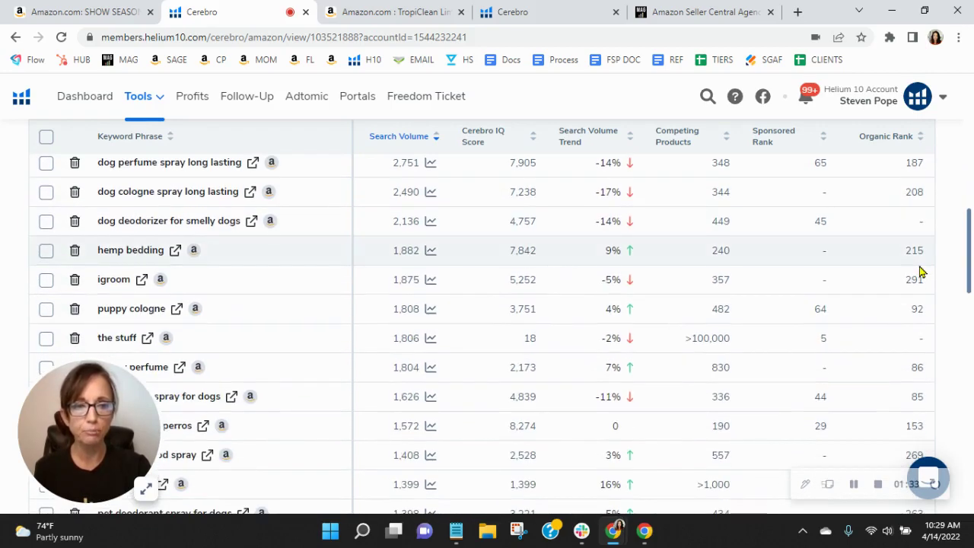
scroll(917, 324, down, 2)
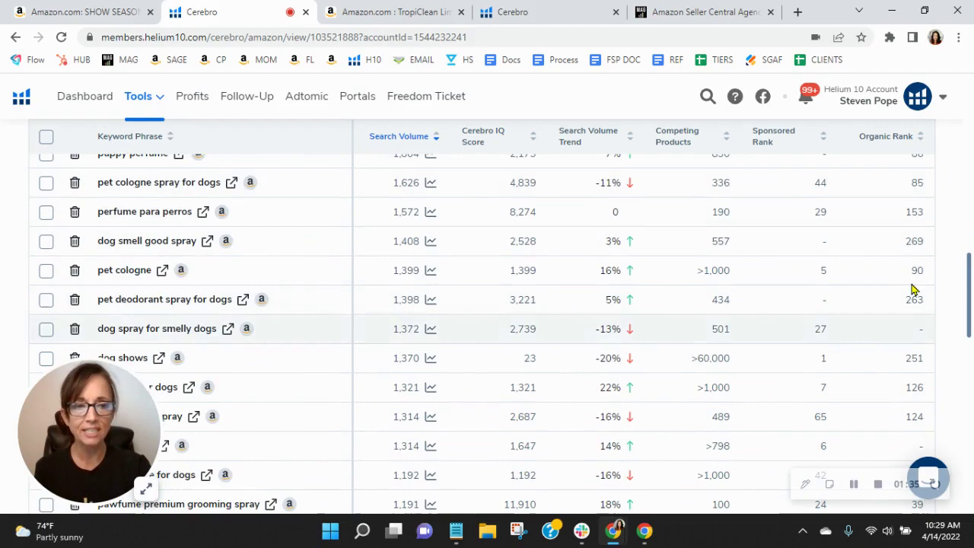
scroll(913, 262, down, 2)
scroll(919, 293, down, 2)
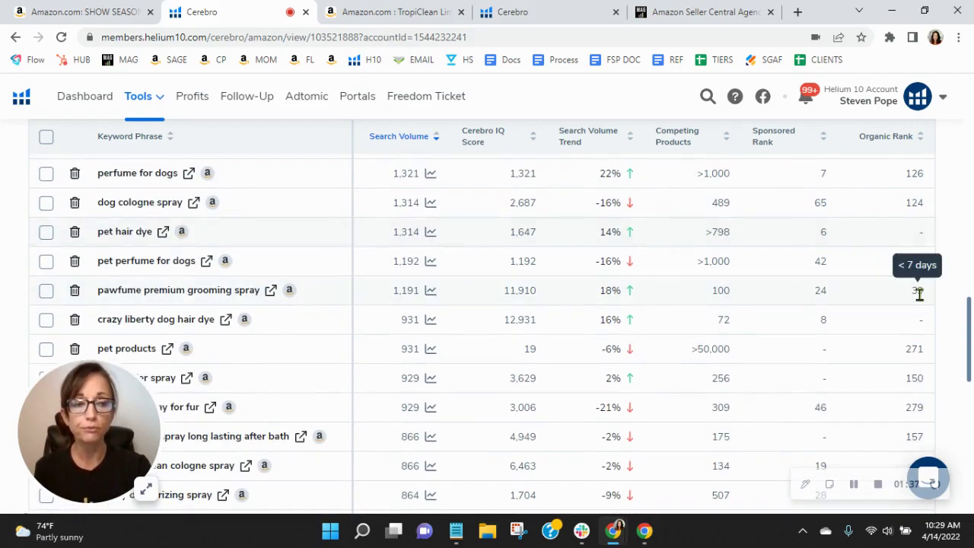
scroll(920, 295, down, 5)
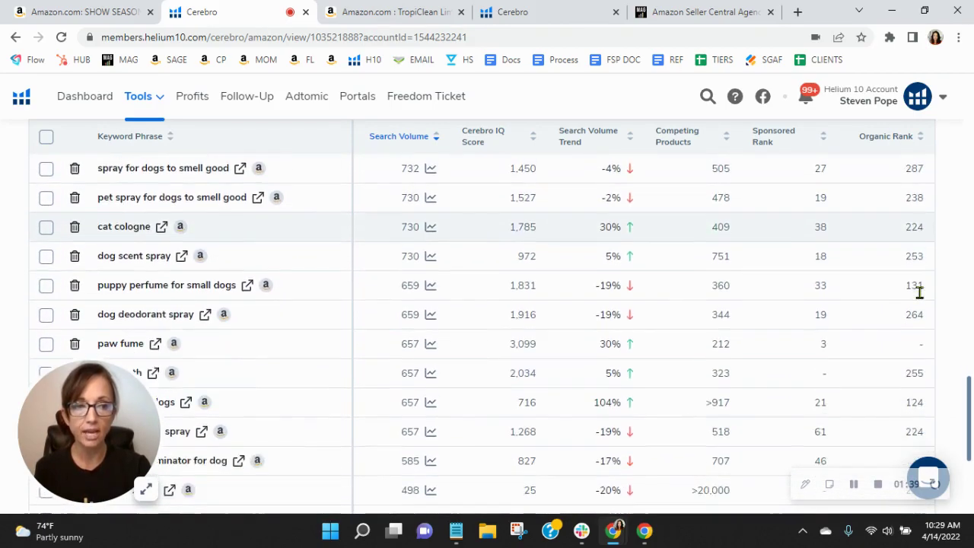
scroll(920, 296, down, 2)
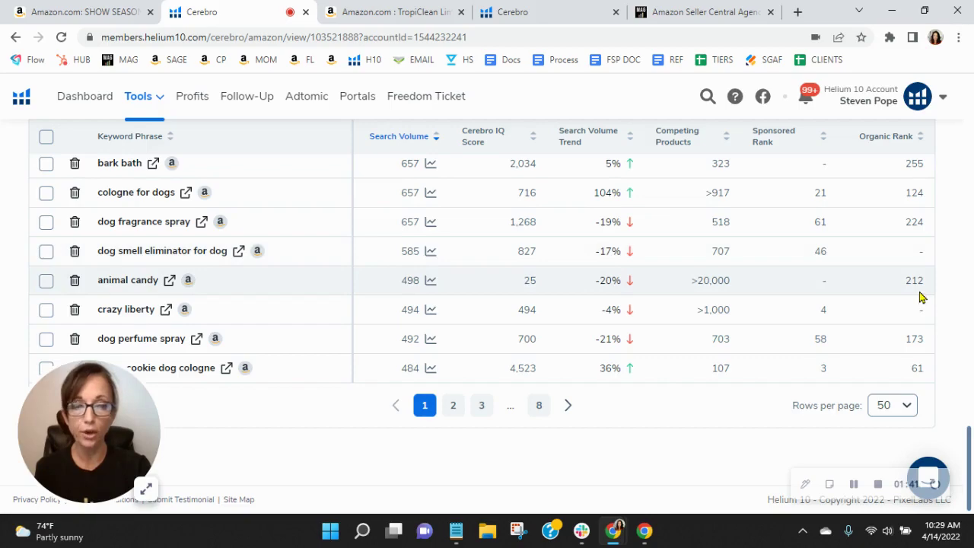
scroll(921, 297, up, 8)
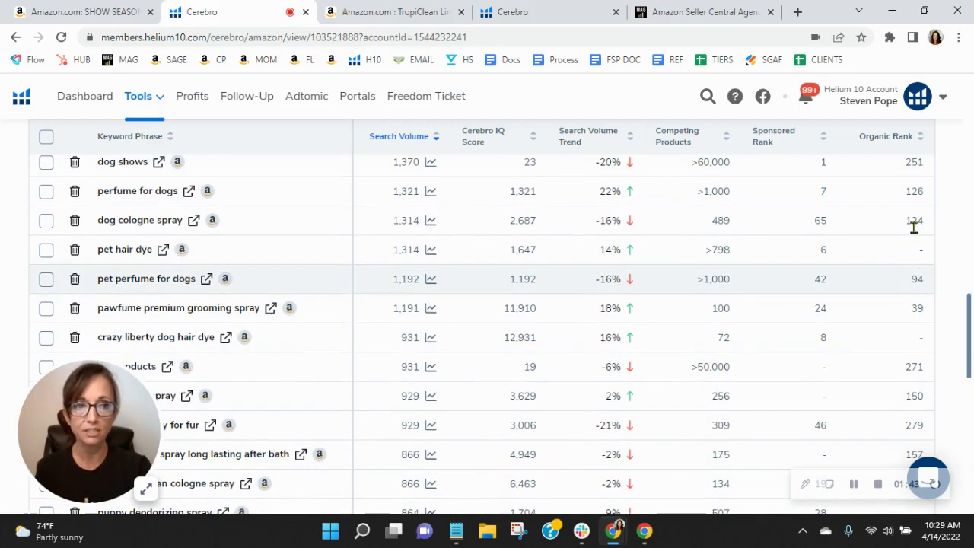
scroll(913, 229, up, 2)
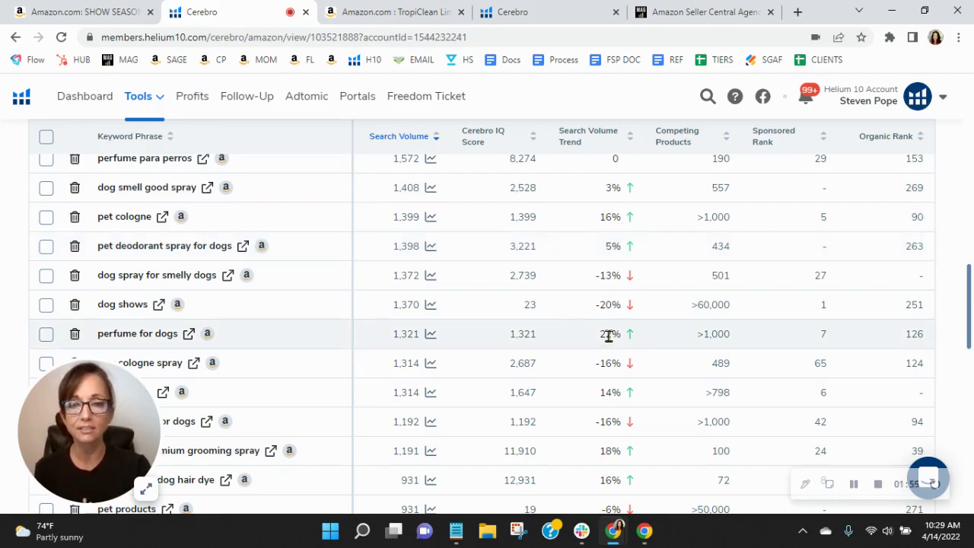
scroll(586, 343, up, 3)
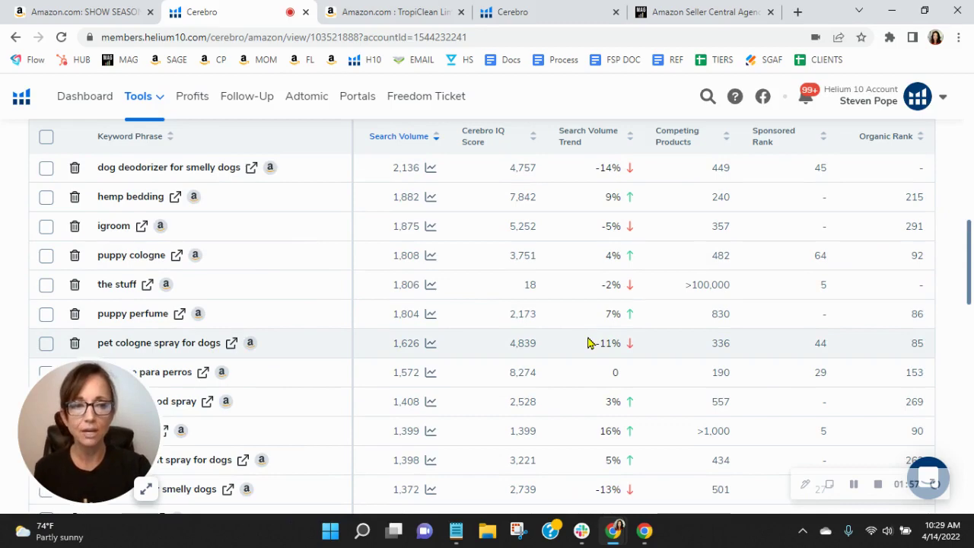
scroll(589, 343, up, 1)
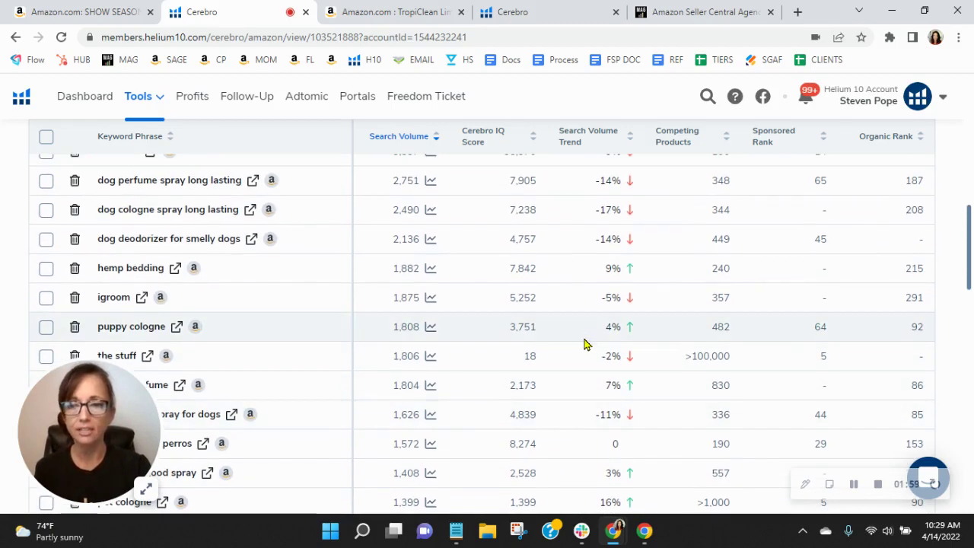
scroll(586, 344, up, 1)
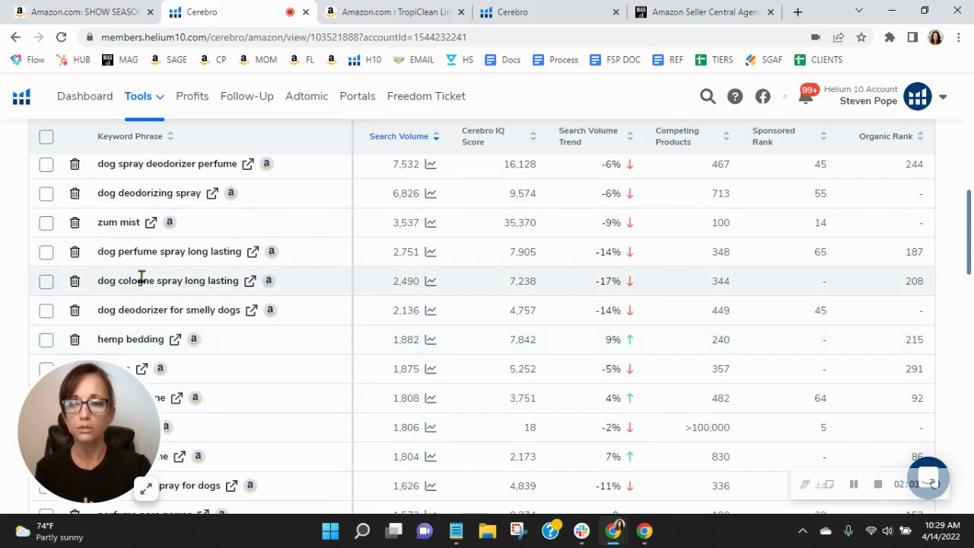
mouse_move(917, 286)
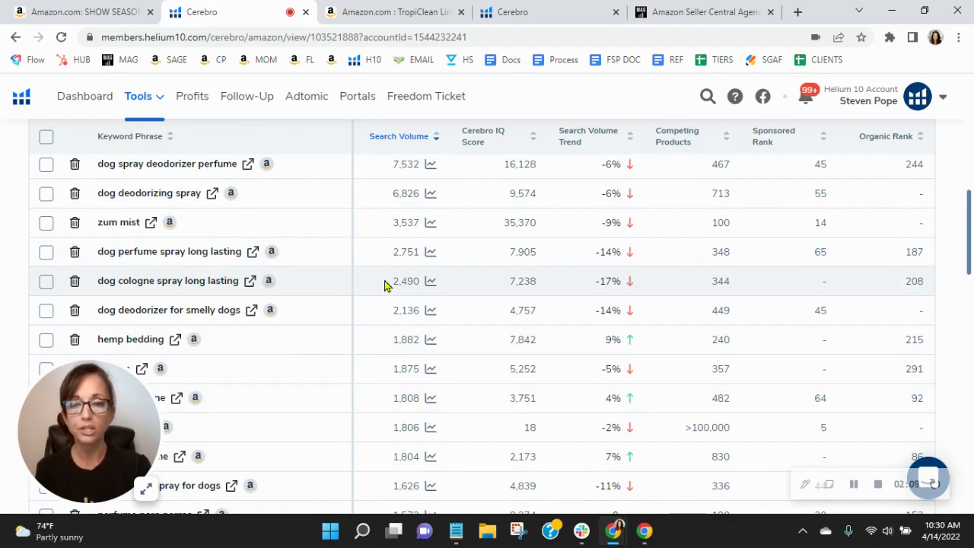
Search Amazon for 'dog cologne spray long lasting', run Helium 10 Xray on it, then return to Cerebro.
click(249, 281)
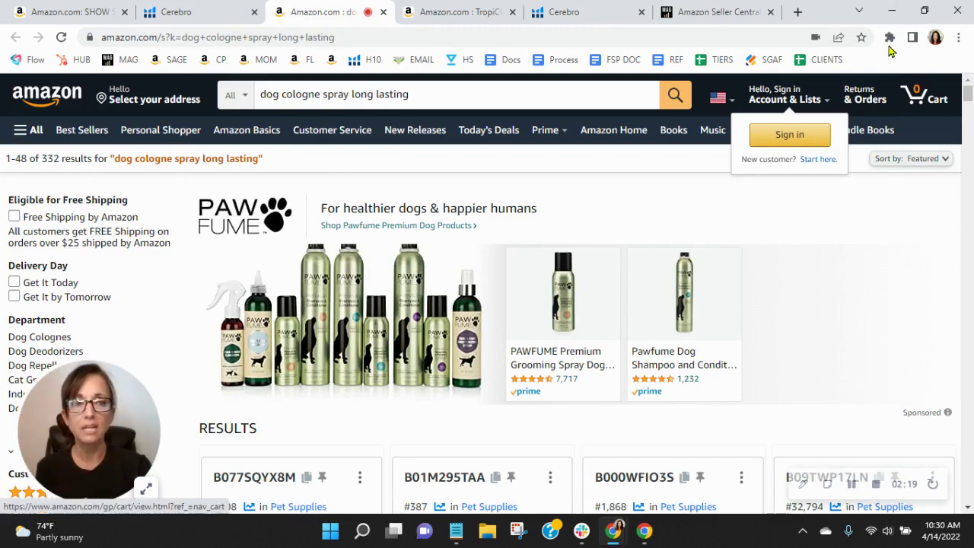
click(890, 37)
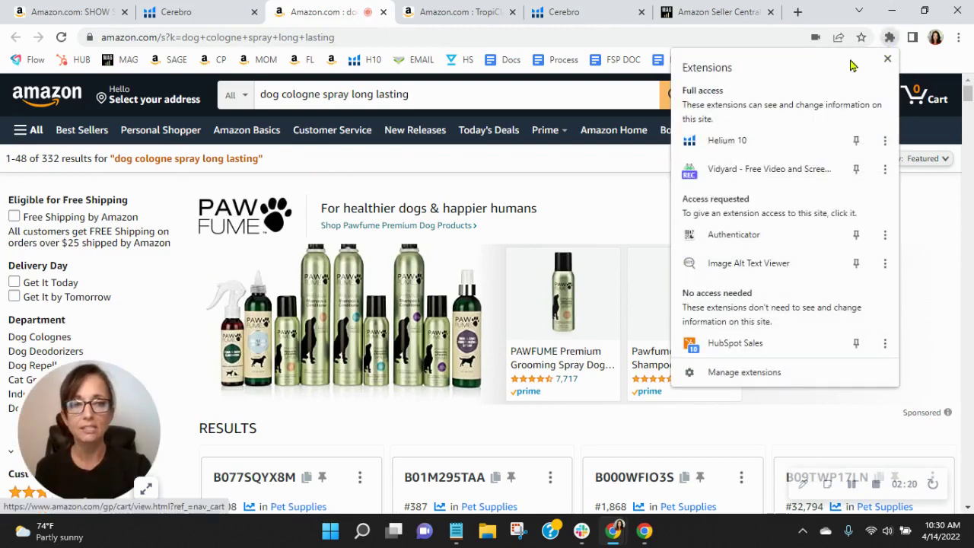
click(742, 142)
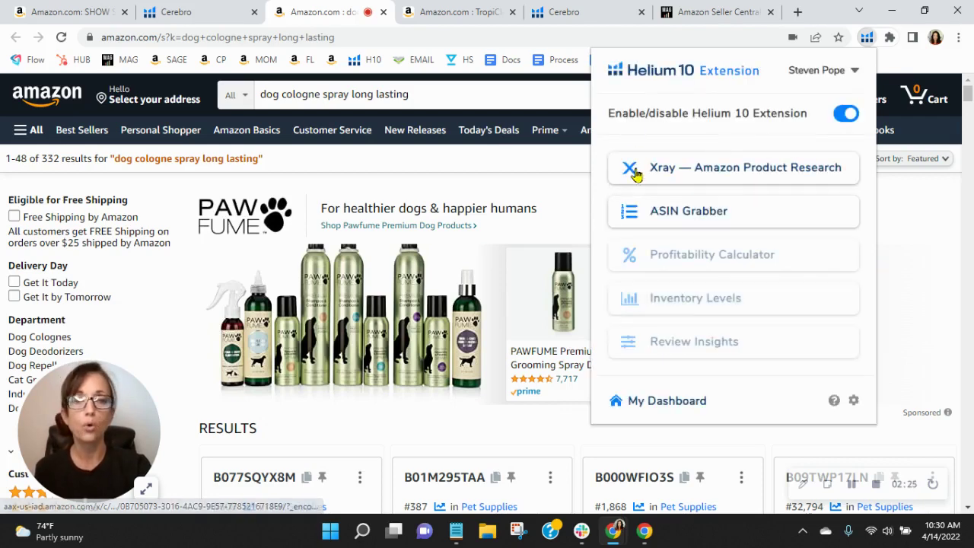
click(701, 168)
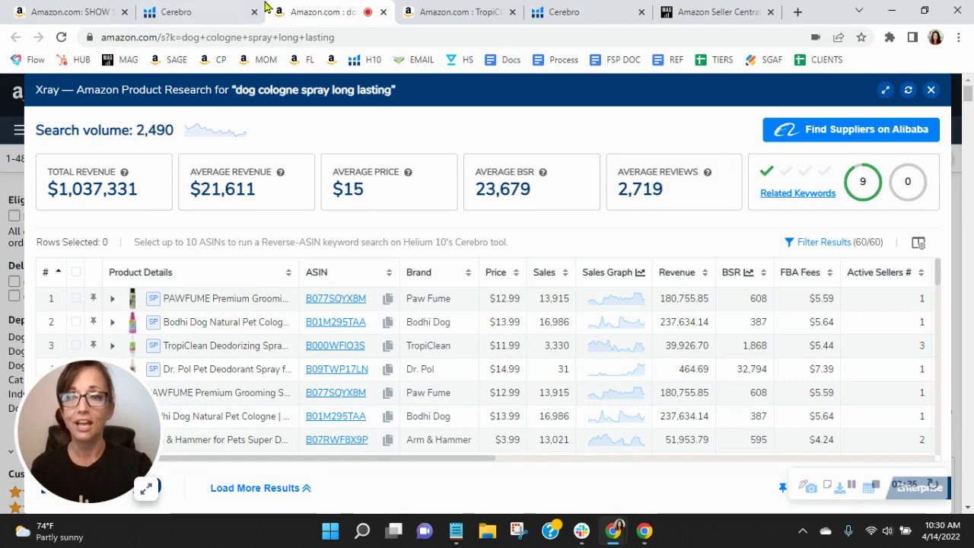
click(213, 10)
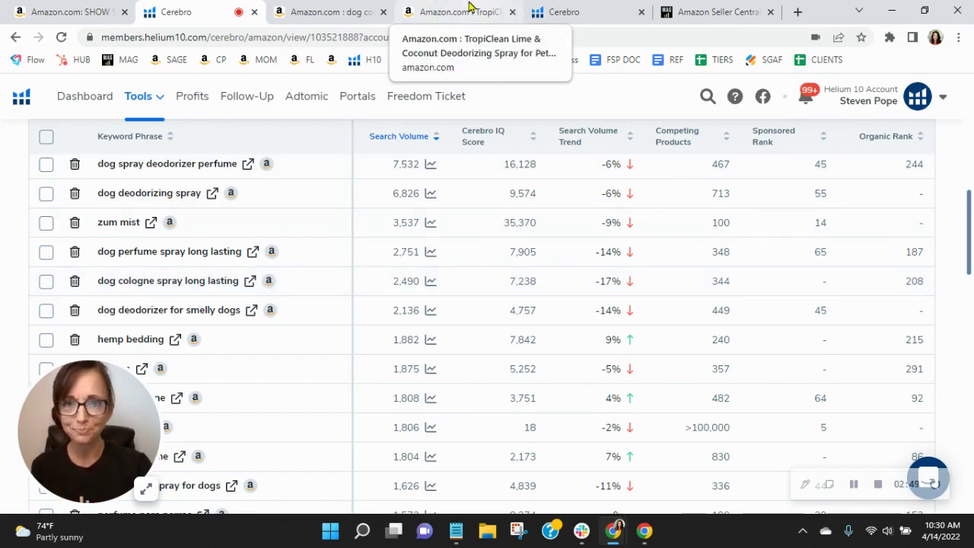
View the TropiClean listing, then the Bodhi Dog Natural Pet Cologne Cerebro results (8,154 keywords).
click(471, 12)
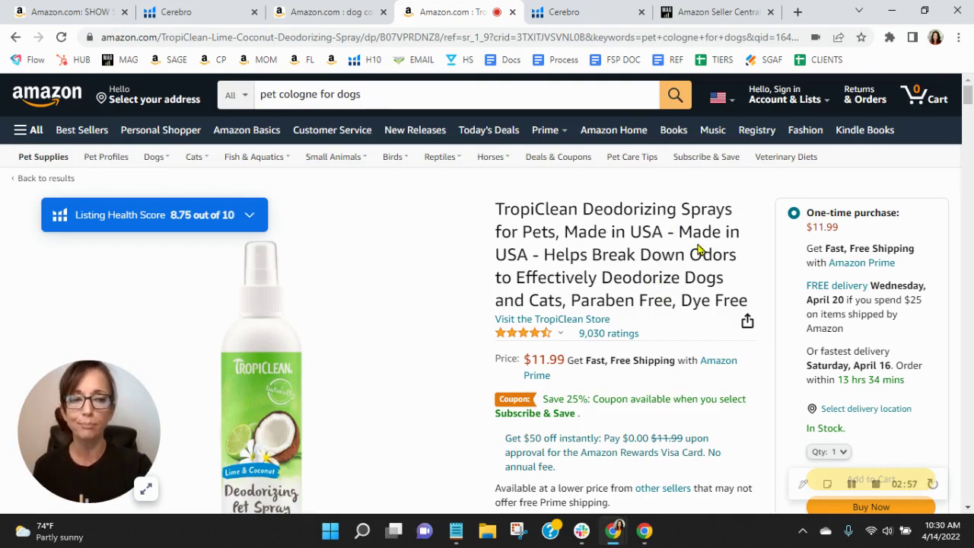
click(582, 13)
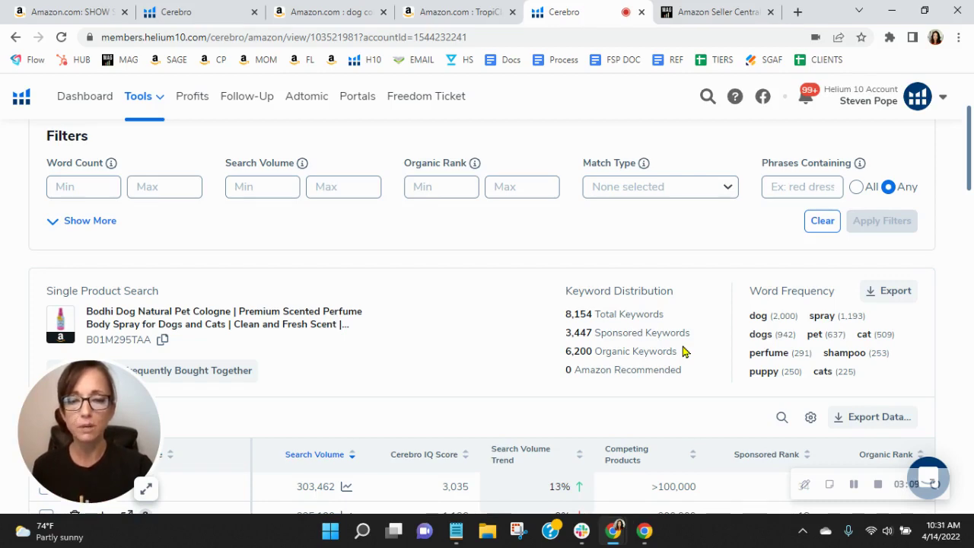
Return to the Show Season Cotton Candy Pet Cologne keyword table and scroll up to the filters.
scroll(682, 351, down, 2)
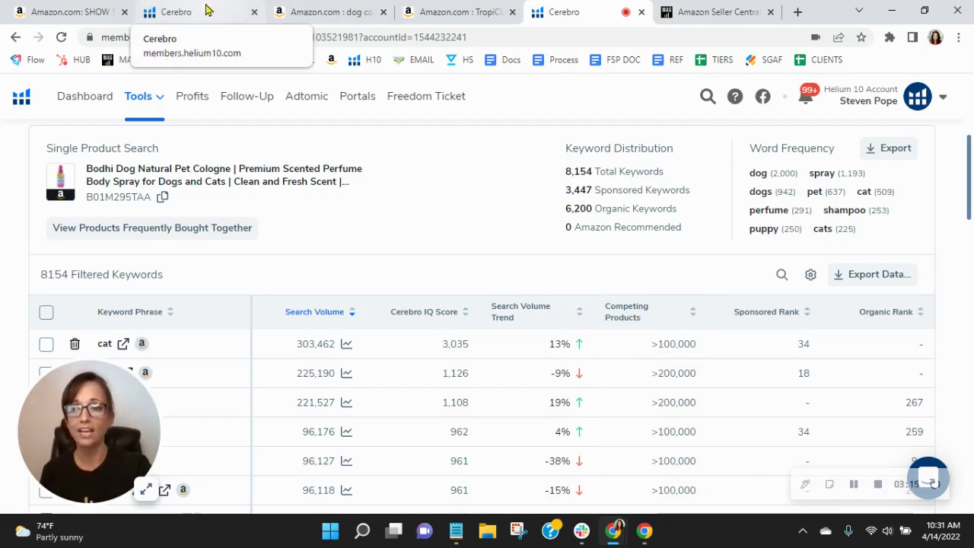
click(208, 9)
scroll(464, 380, up, 5)
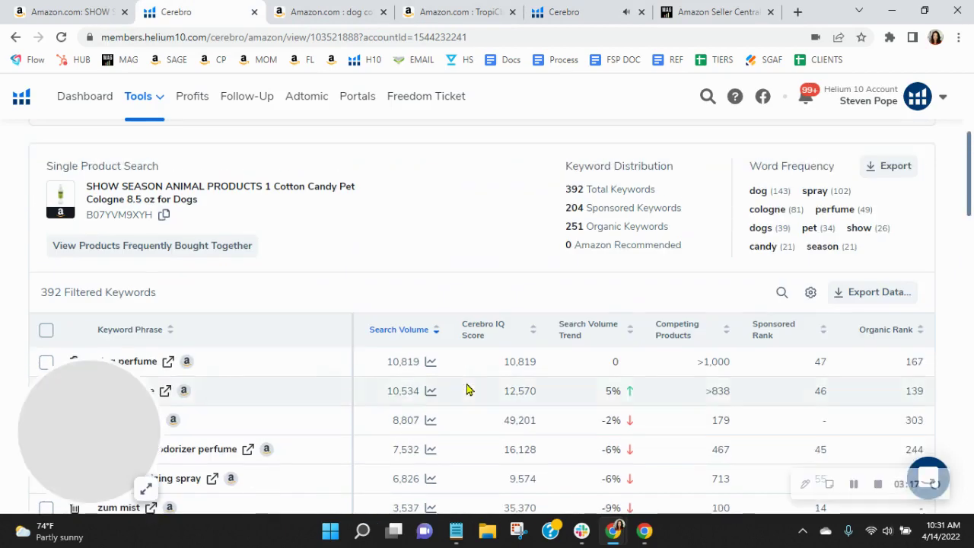
scroll(406, 340, down, 1)
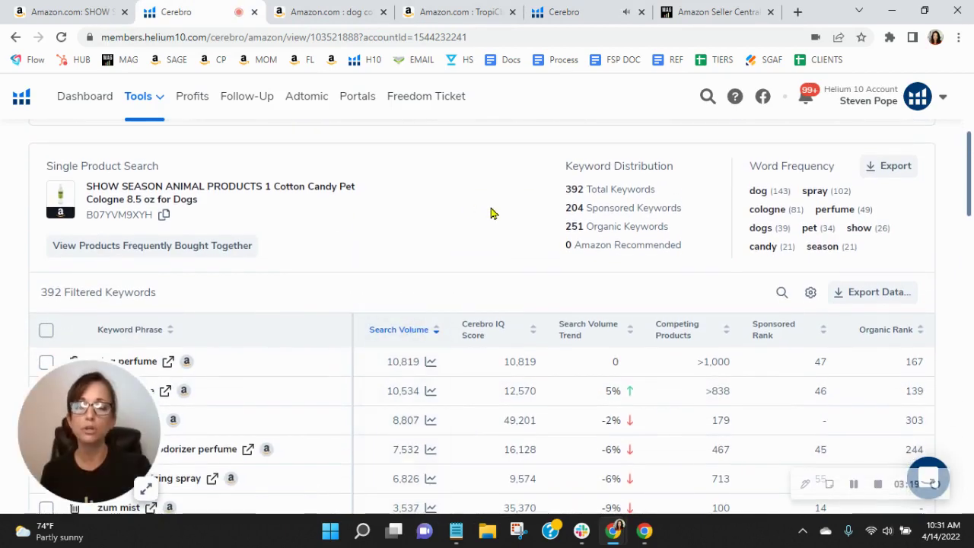
scroll(493, 214, up, 1)
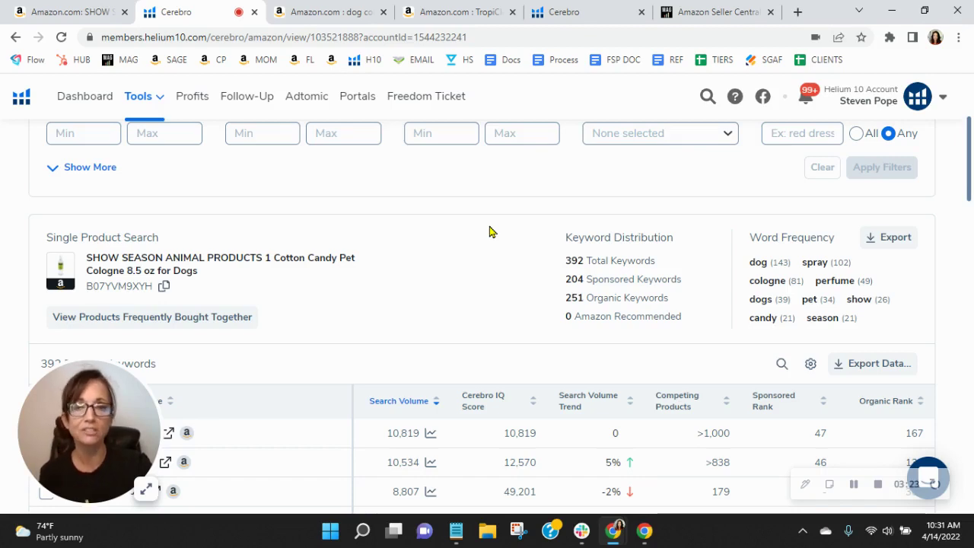
Check the TropiClean listing's size and scent options, then go back to the Show Season keywords.
click(464, 9)
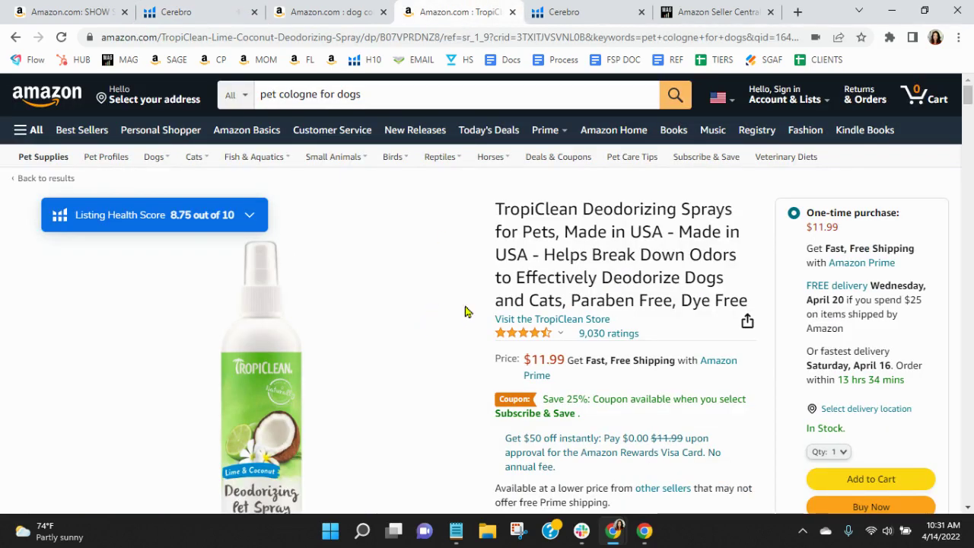
scroll(687, 256, down, 2)
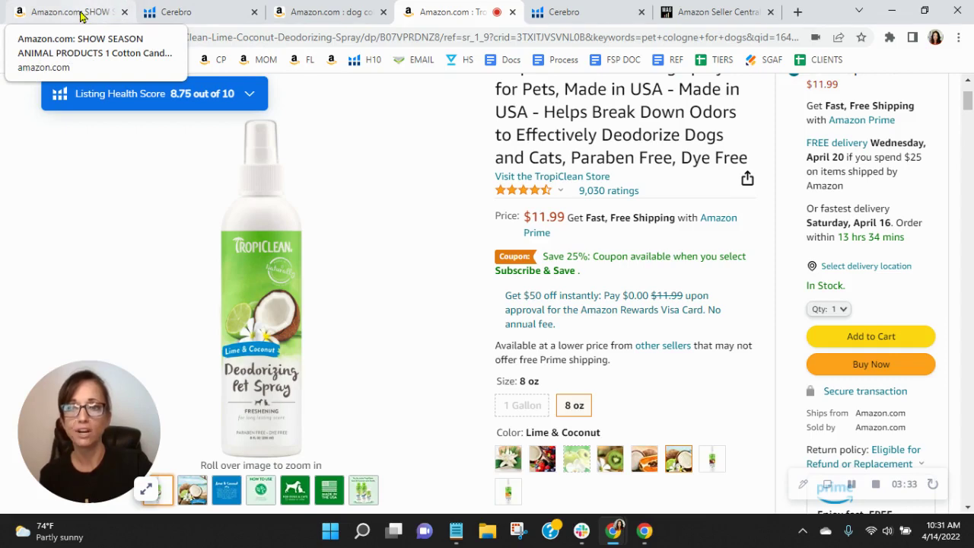
click(168, 12)
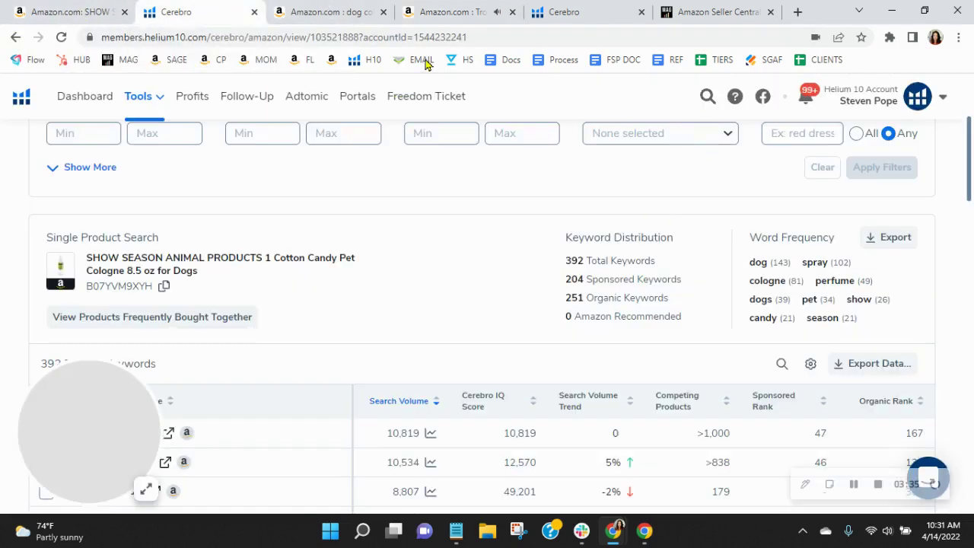
Sort keywords by Organic Rank ascending, putting 'show season animal products 1' (rank 3) first.
click(461, 137)
click(895, 402)
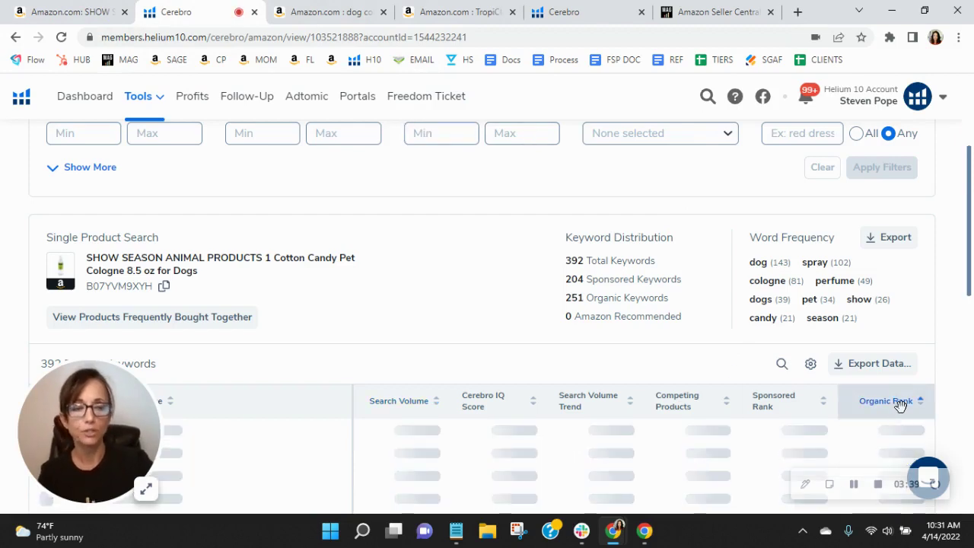
scroll(747, 385, down, 2)
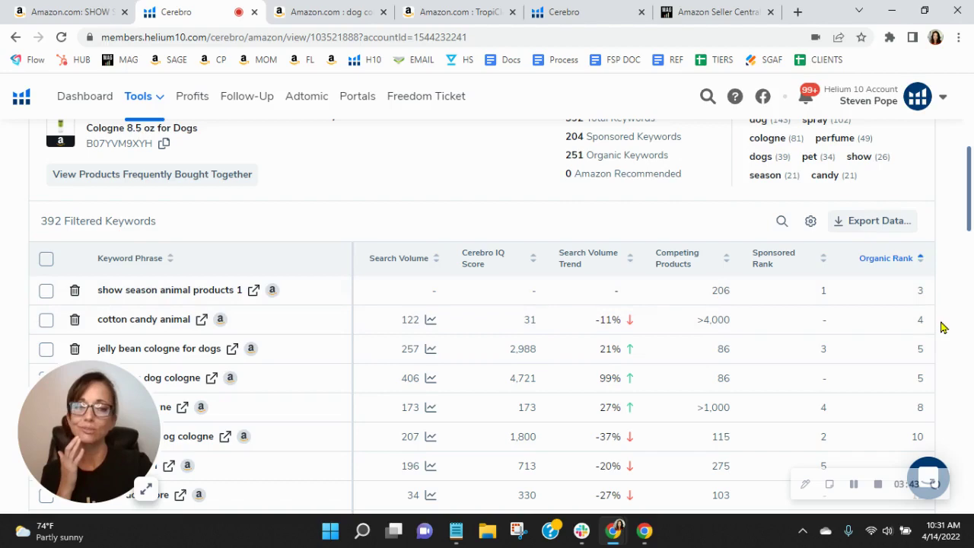
scroll(927, 334, down, 1)
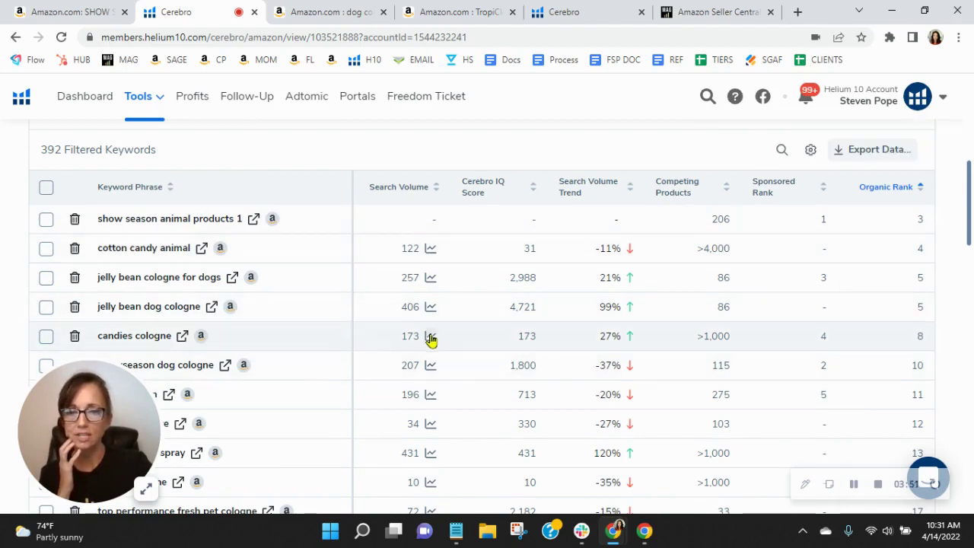
Filter Organic Rank to min 20, max 50 and scroll through the 19 remaining keywords.
scroll(583, 223, up, 1)
scroll(583, 223, up, 3)
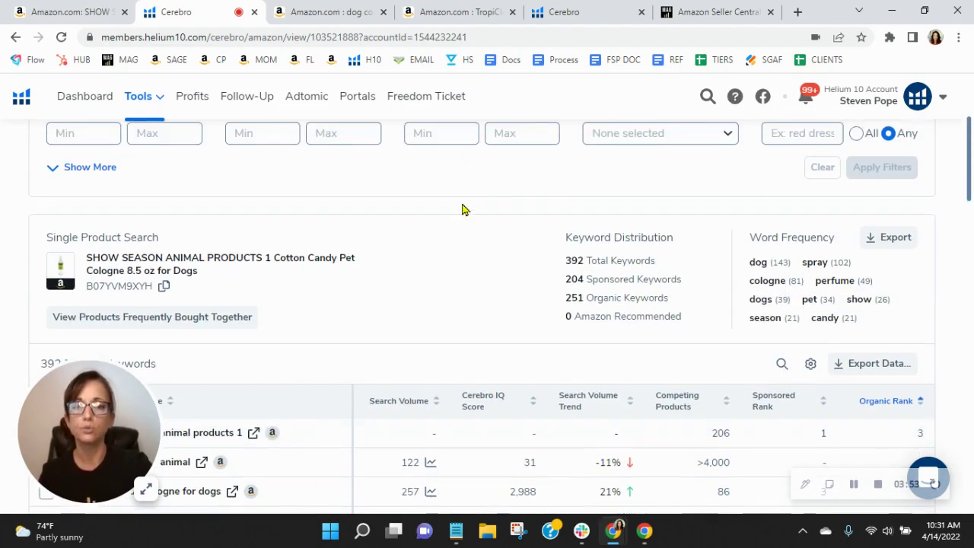
click(437, 131)
text(20)
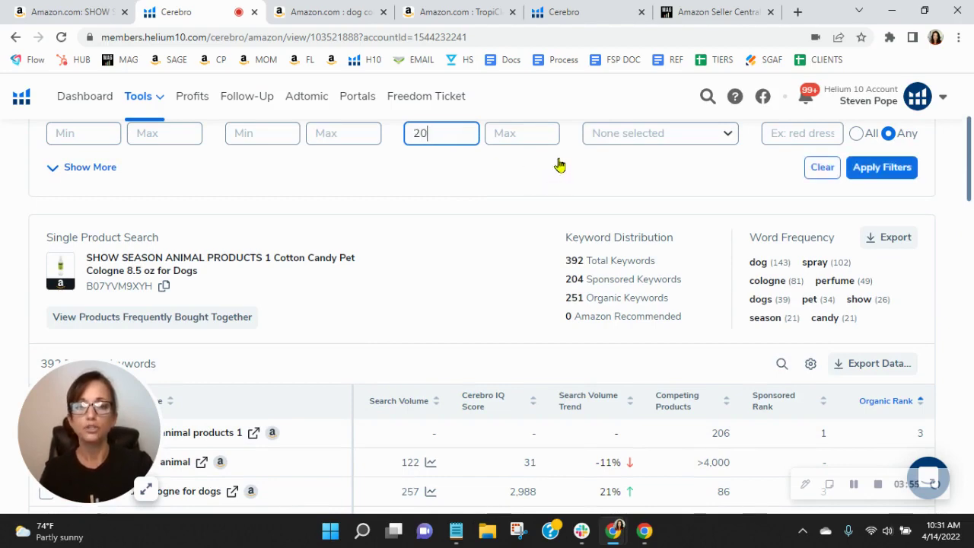
click(537, 131)
text(50)
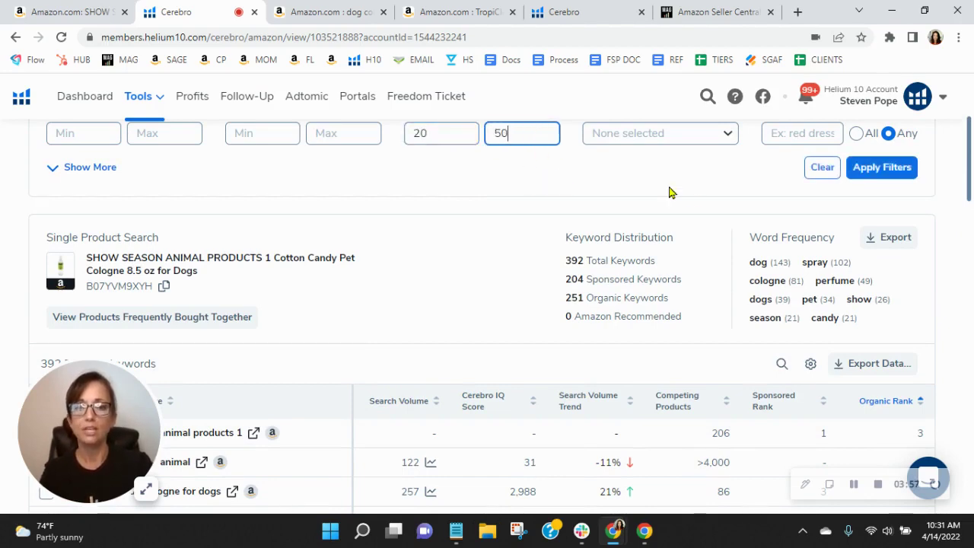
click(883, 172)
scroll(457, 286, down, 2)
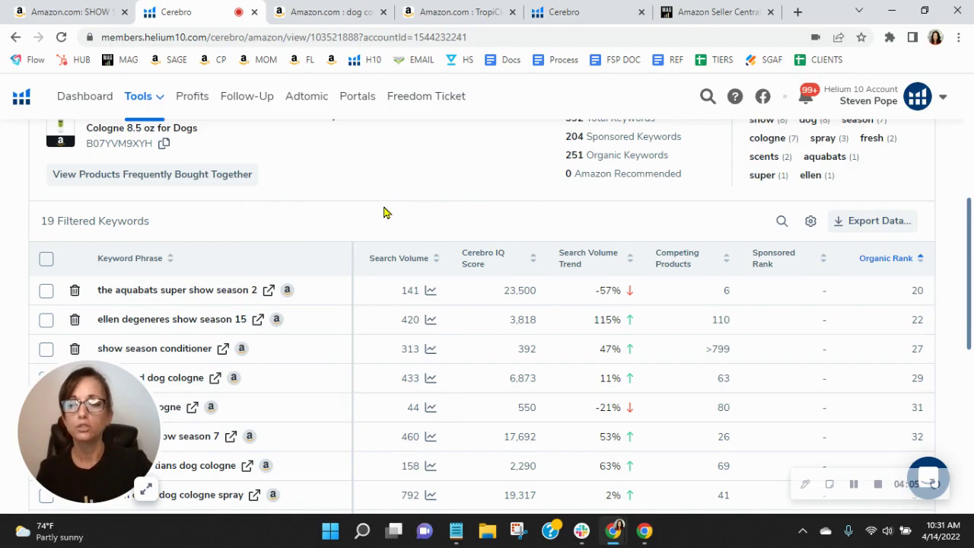
scroll(384, 212, down, 2)
scroll(384, 213, down, 2)
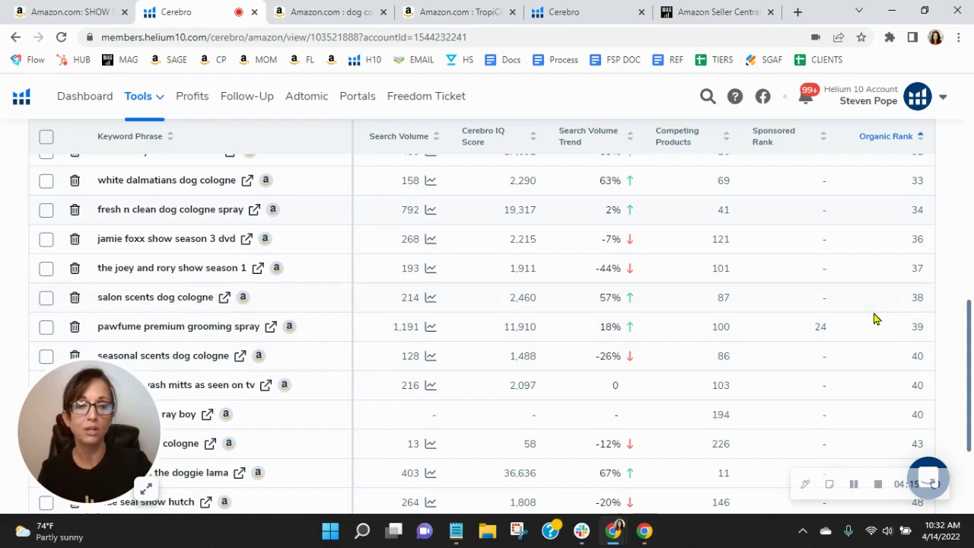
scroll(873, 320, down, 3)
scroll(864, 313, up, 6)
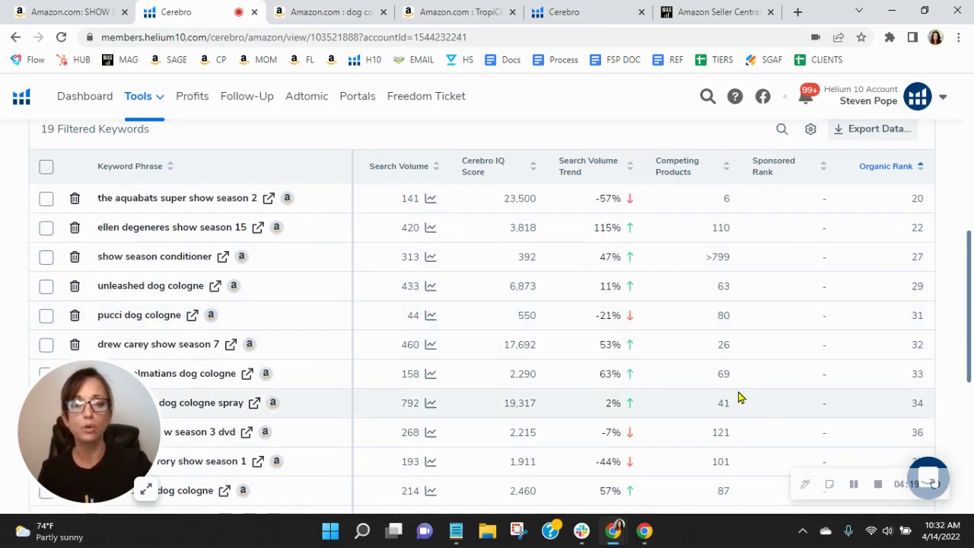
Open the Show Season Amazon listing (Listing Health Score 6.54/10) and scroll to its About this item bullets.
click(84, 12)
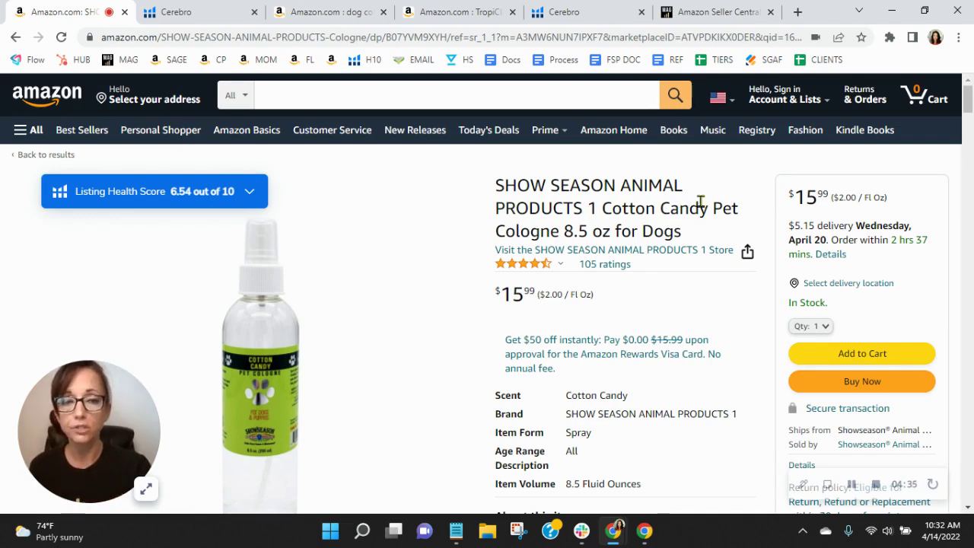
scroll(699, 207, down, 4)
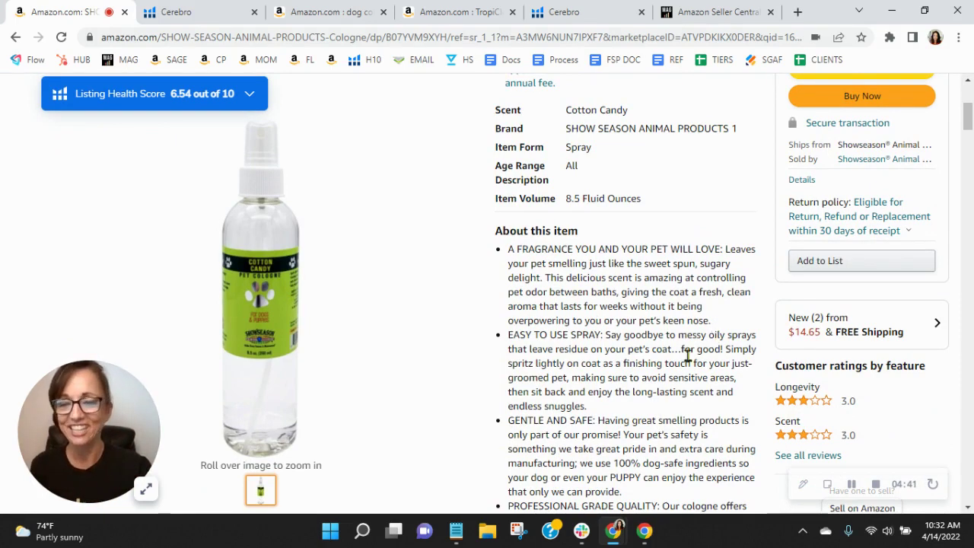
scroll(679, 403, up, 3)
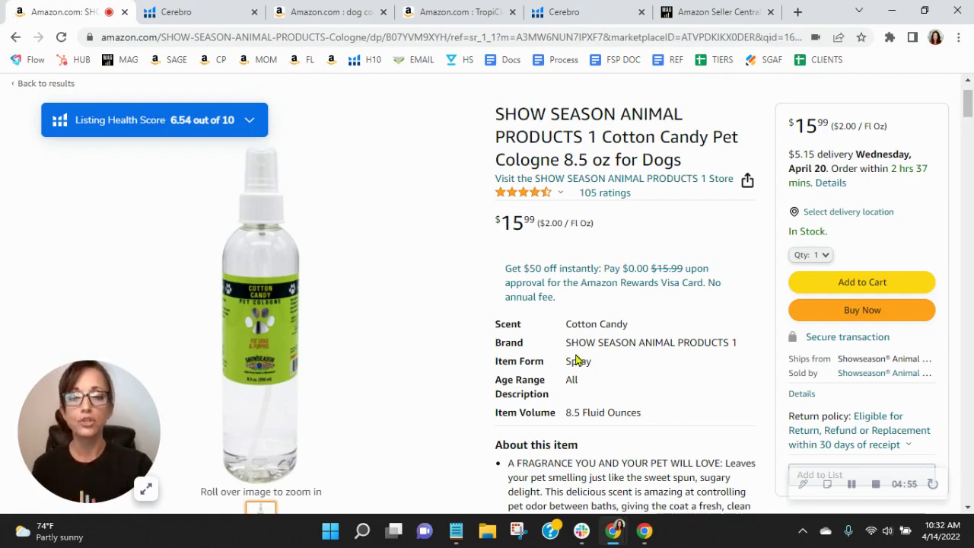
scroll(696, 418, down, 3)
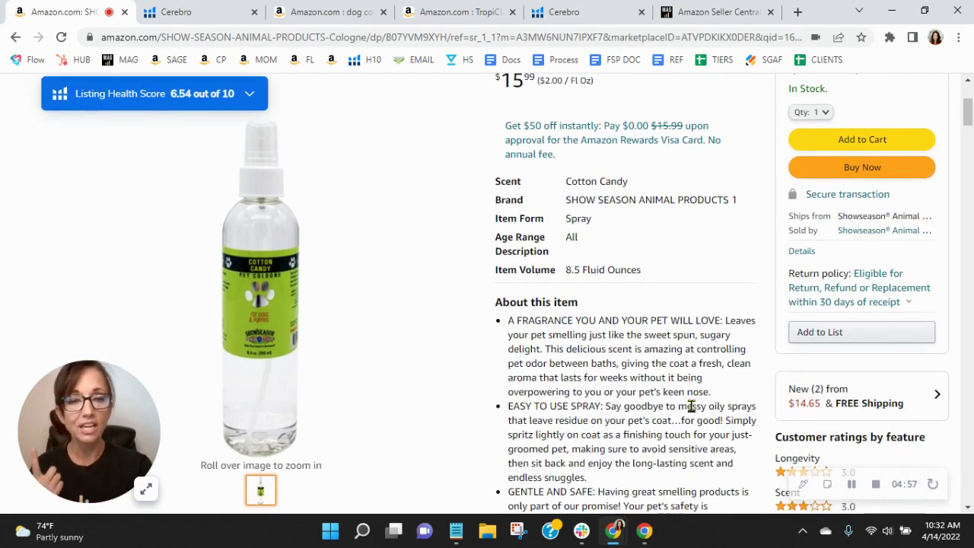
scroll(691, 407, up, 4)
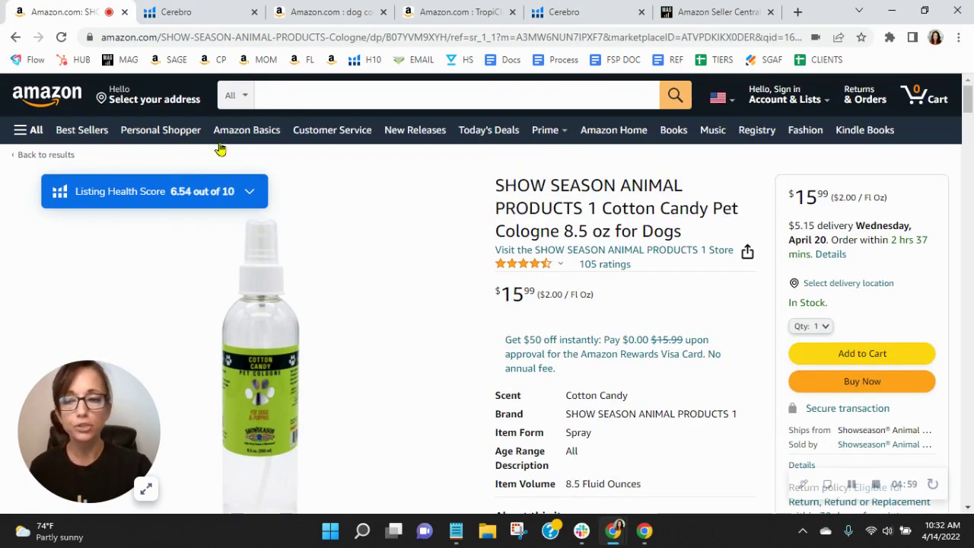
Expand the Listing Health Score breakdown to its Listing Text section.
click(133, 195)
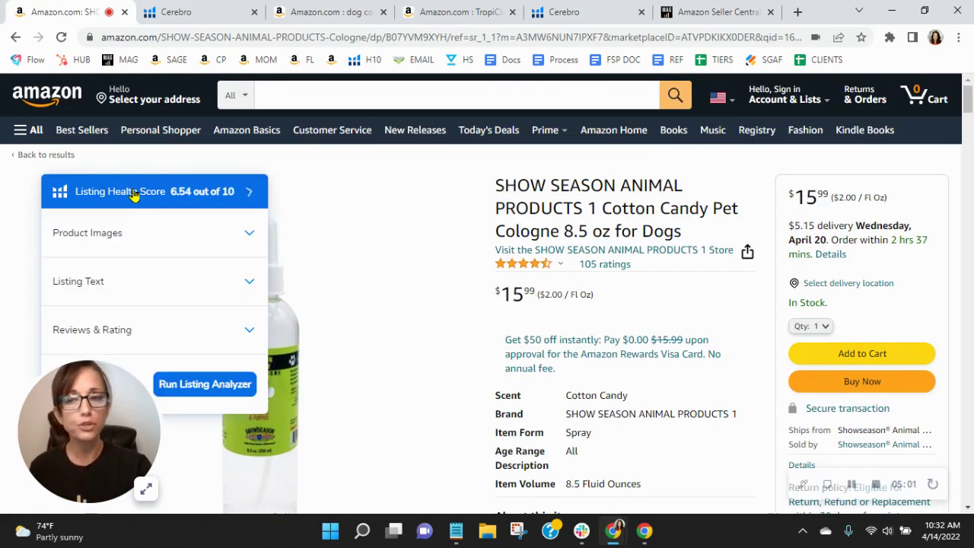
click(121, 282)
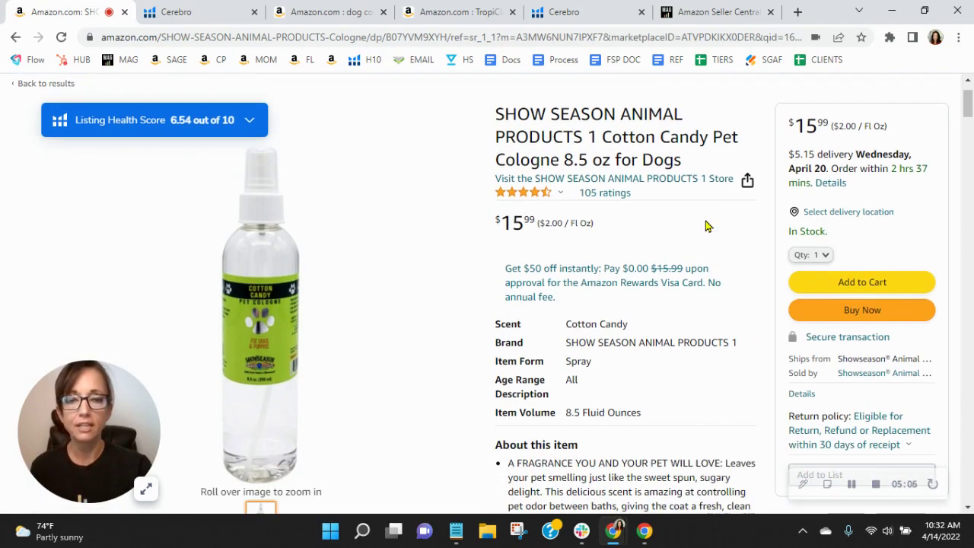
scroll(695, 161, down, 3)
scroll(727, 255, down, 3)
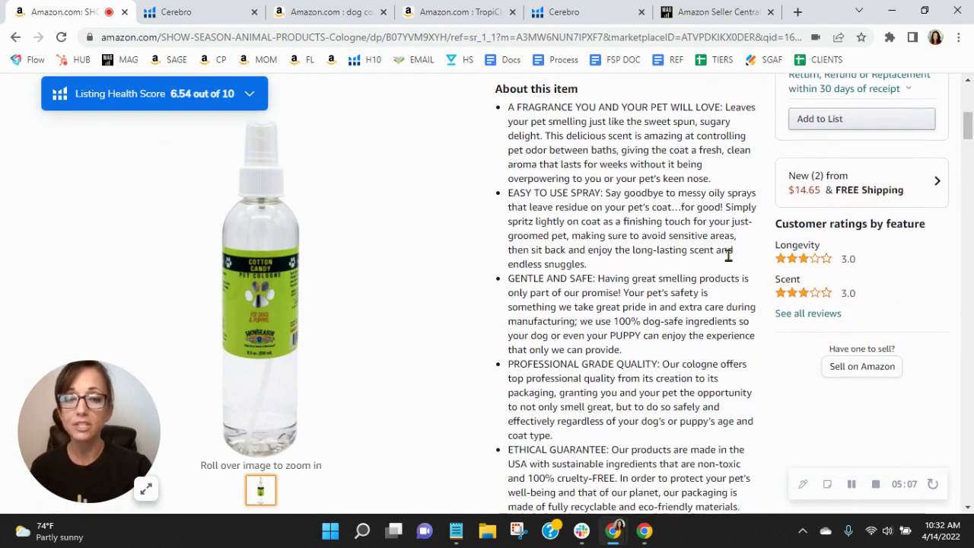
scroll(676, 290, down, 2)
Highlight the PROFESSIONAL GRADE QUALITY and sustainable ingredients claims in the bullets.
drag(584, 163, 594, 180)
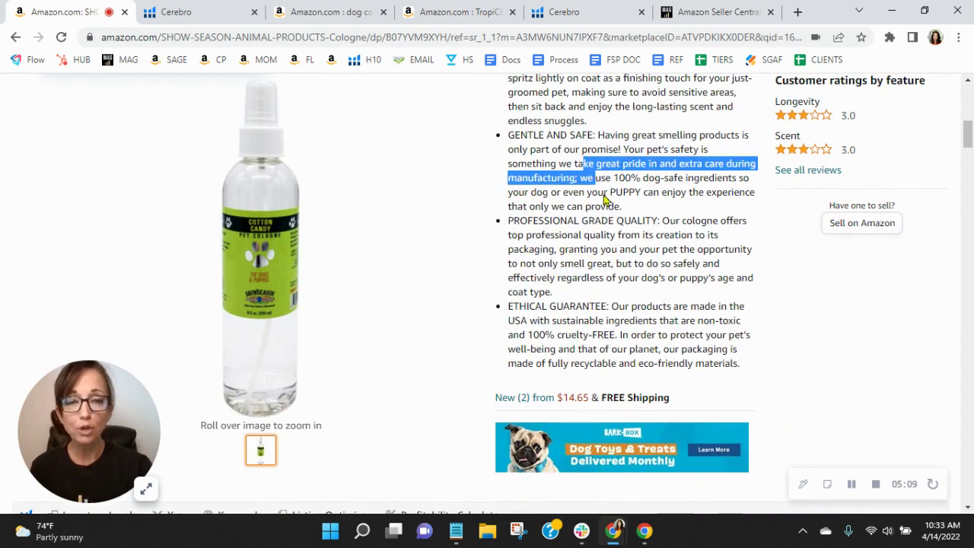
drag(551, 222, 604, 255)
drag(551, 318, 628, 350)
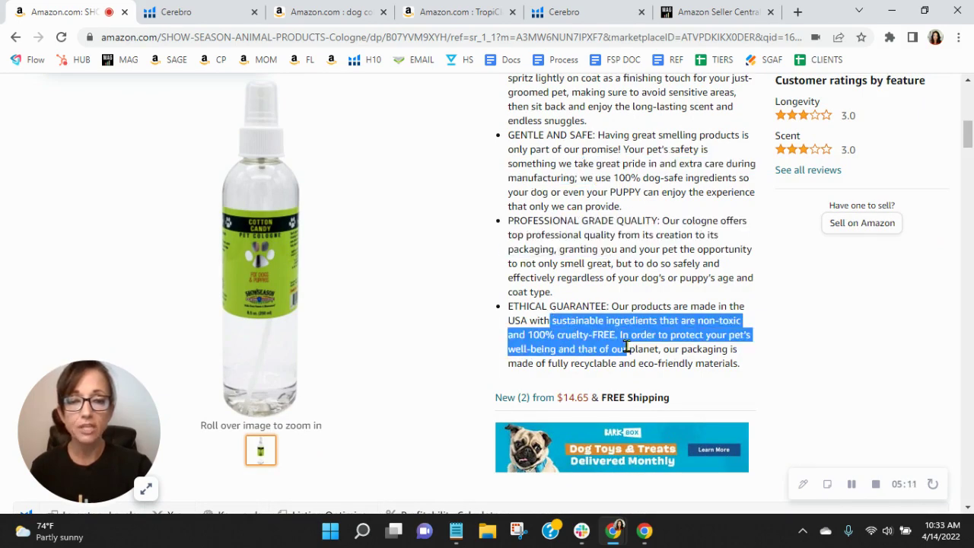
scroll(662, 219, up, 2)
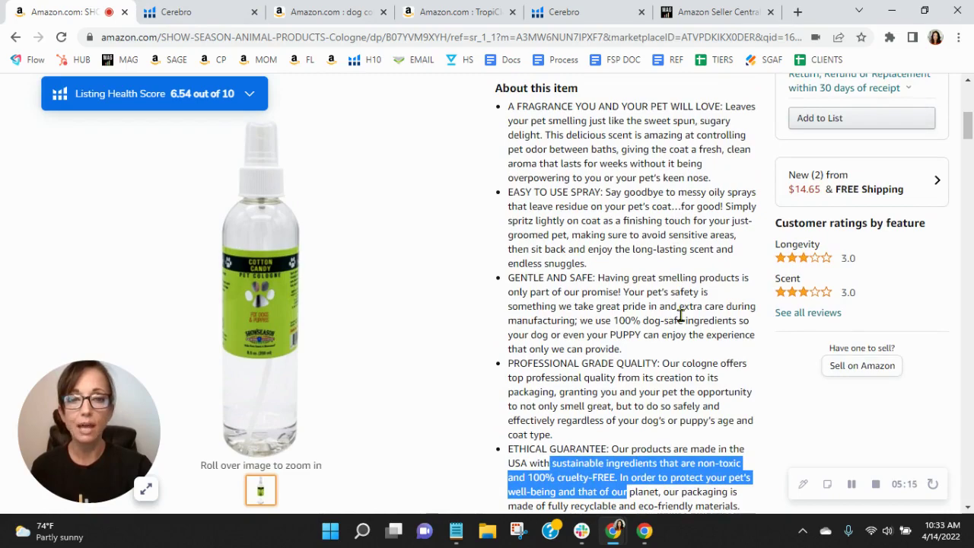
scroll(681, 320, up, 6)
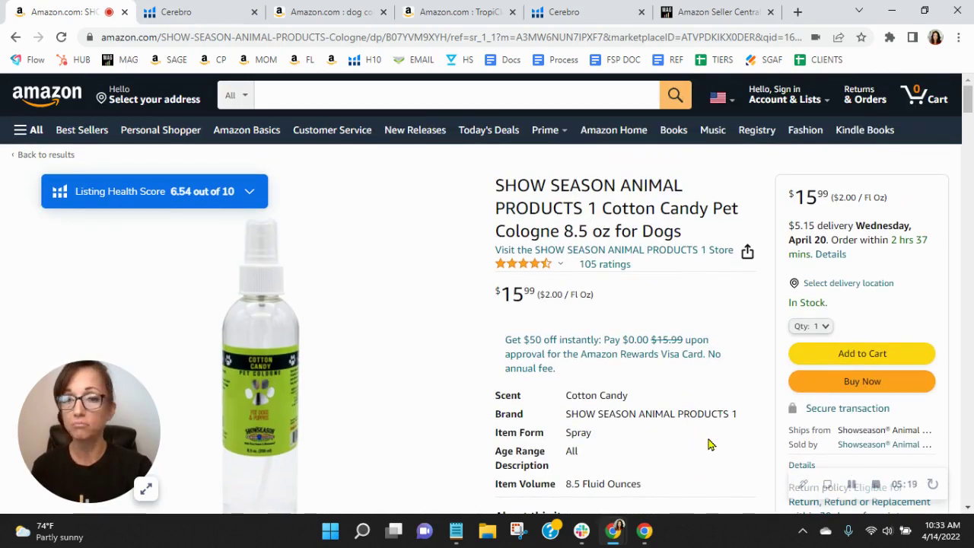
scroll(706, 438, down, 10)
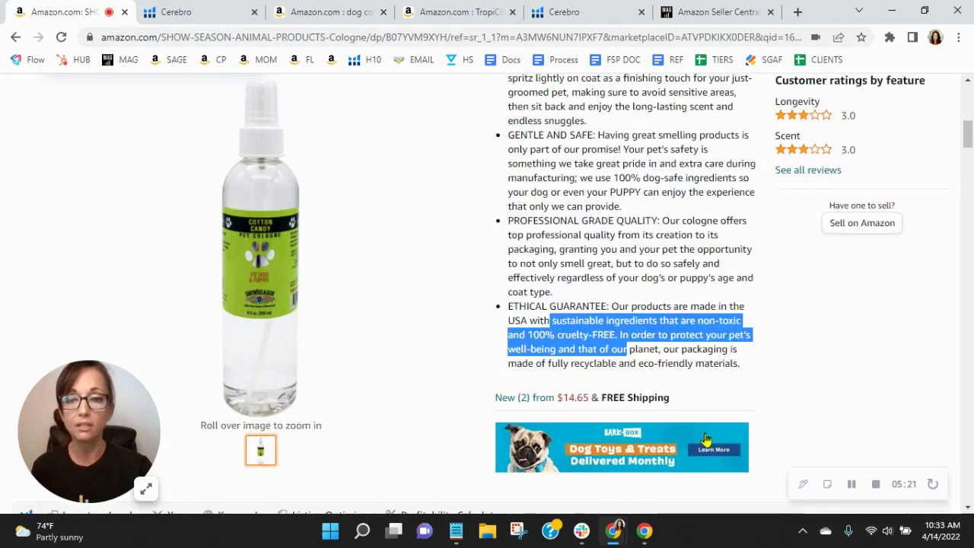
Scroll past Frequently bought together and carousels to Product Description and details (first available August 29, 2017).
scroll(704, 432, down, 5)
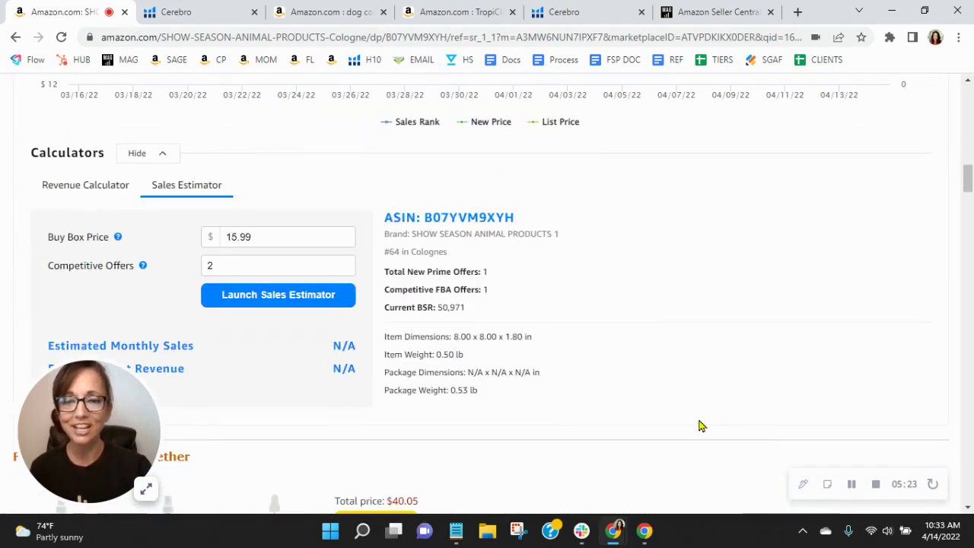
drag(84, 452, 822, 158)
scroll(743, 355, down, 6)
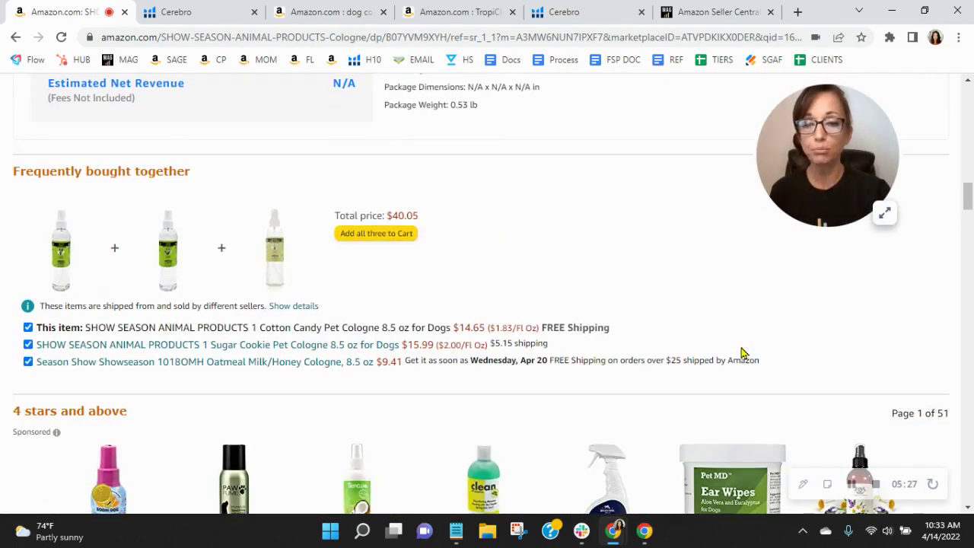
scroll(744, 350, down, 2)
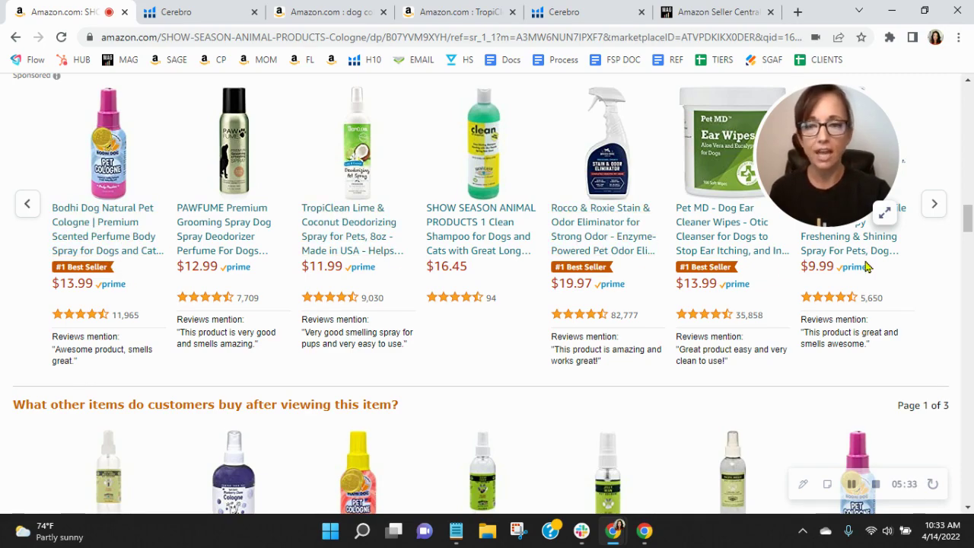
scroll(419, 326, down, 3)
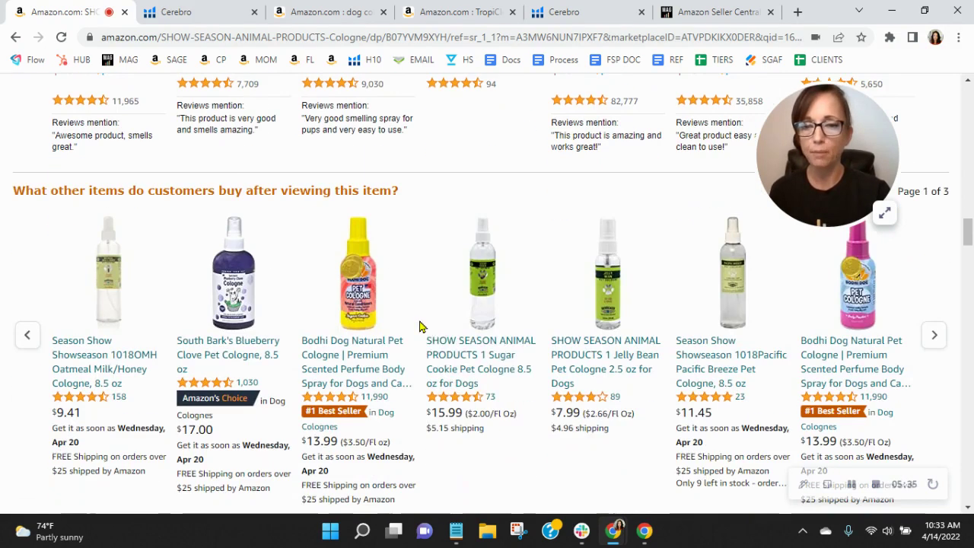
scroll(870, 396, down, 4)
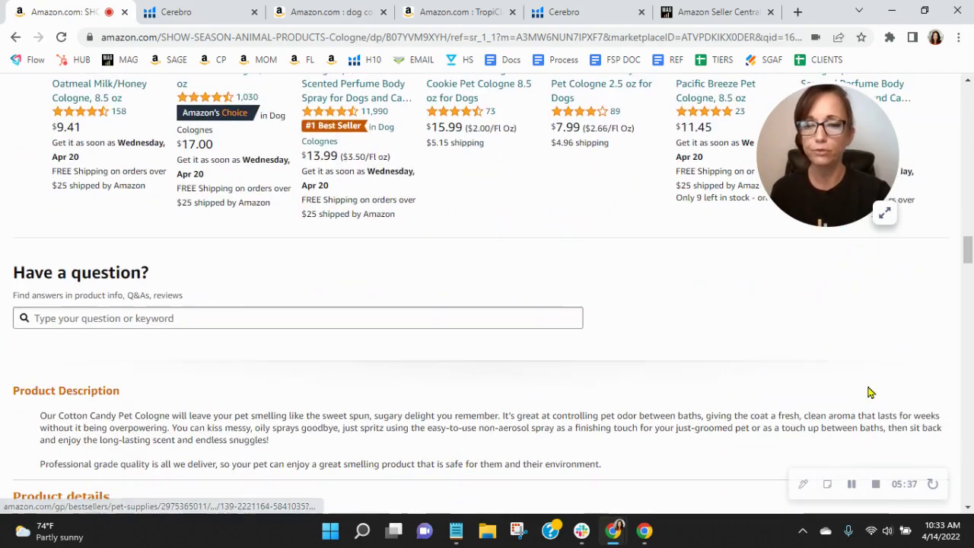
scroll(835, 354, down, 3)
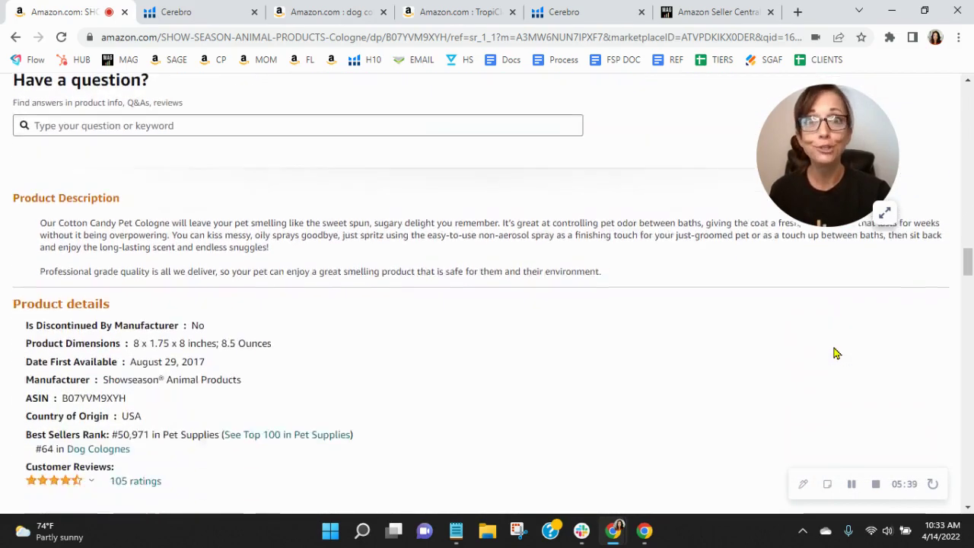
scroll(831, 346, up, 2)
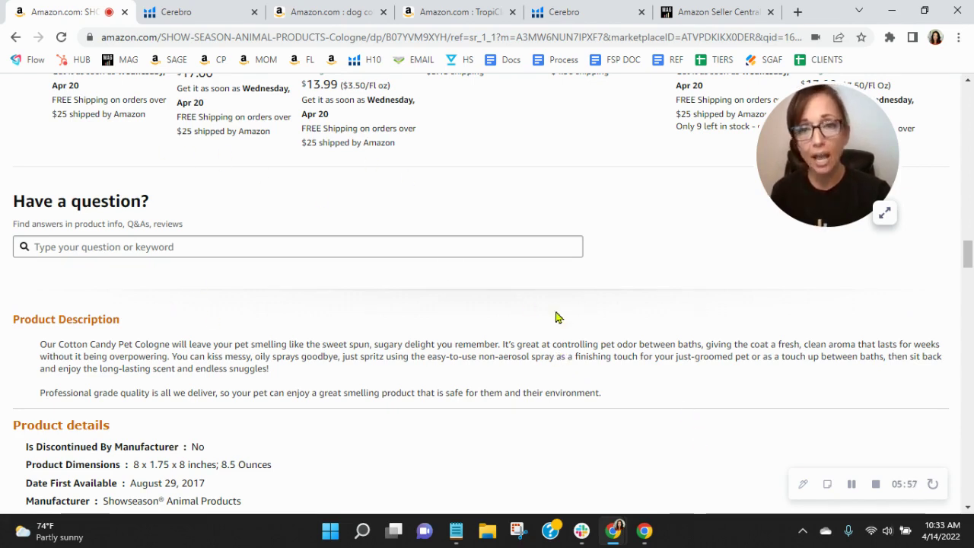
Bring up the TropiClean Lime & Coconut Deodorizing Pet Spray listing and review its From the manufacturer section.
click(411, 11)
scroll(661, 226, down, 20)
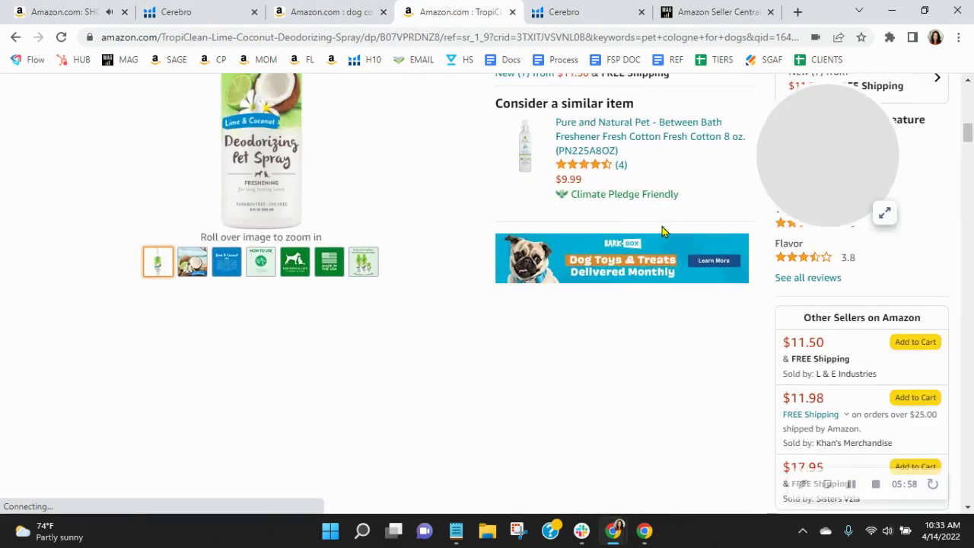
scroll(658, 231, down, 15)
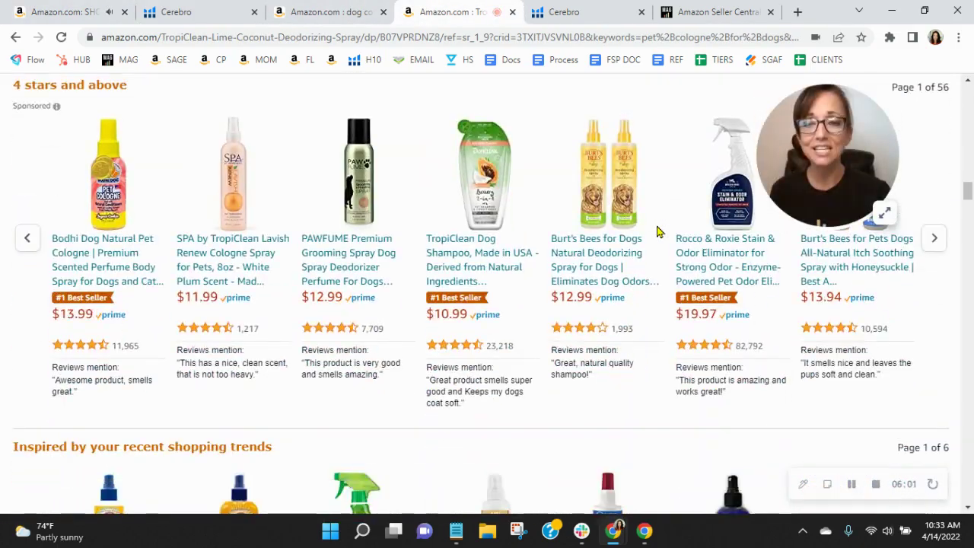
scroll(659, 231, down, 12)
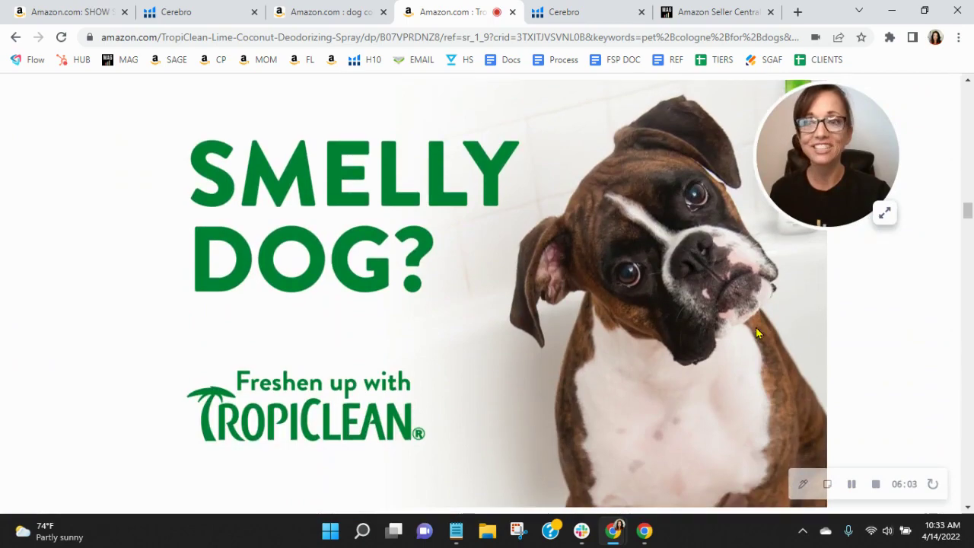
scroll(768, 369, up, 10)
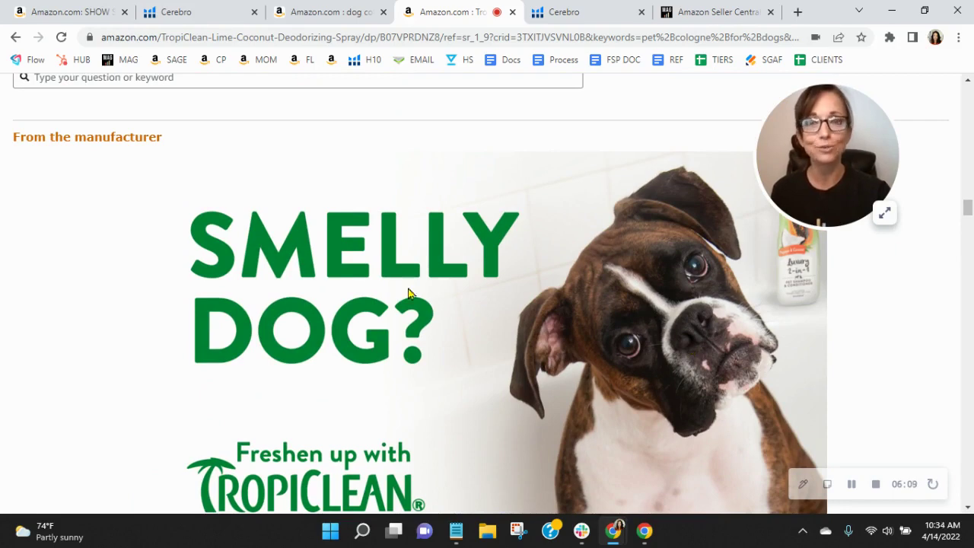
Switch to myamazonguy.com's Full Service Amazon Management page showing End-to-End Digital Solutions.
click(702, 11)
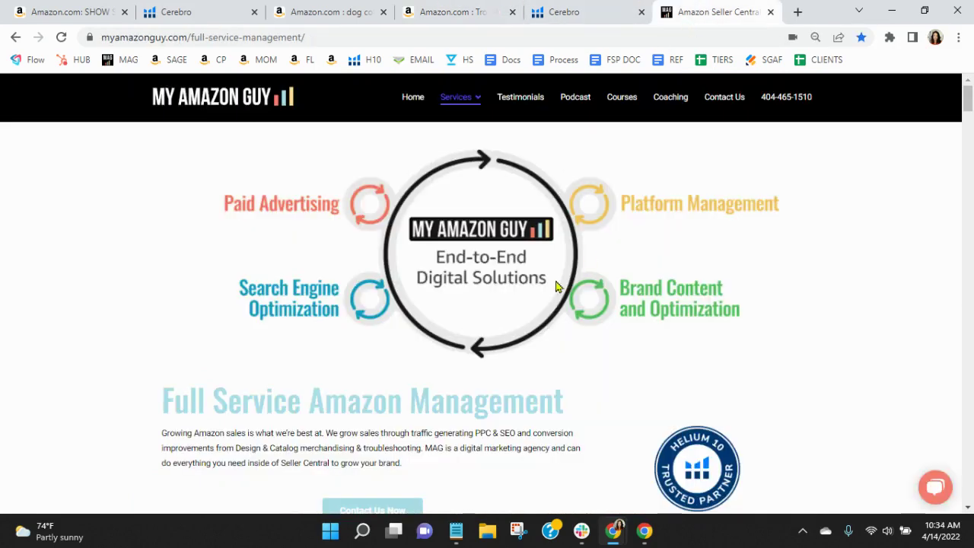
drag(703, 185, 794, 154)
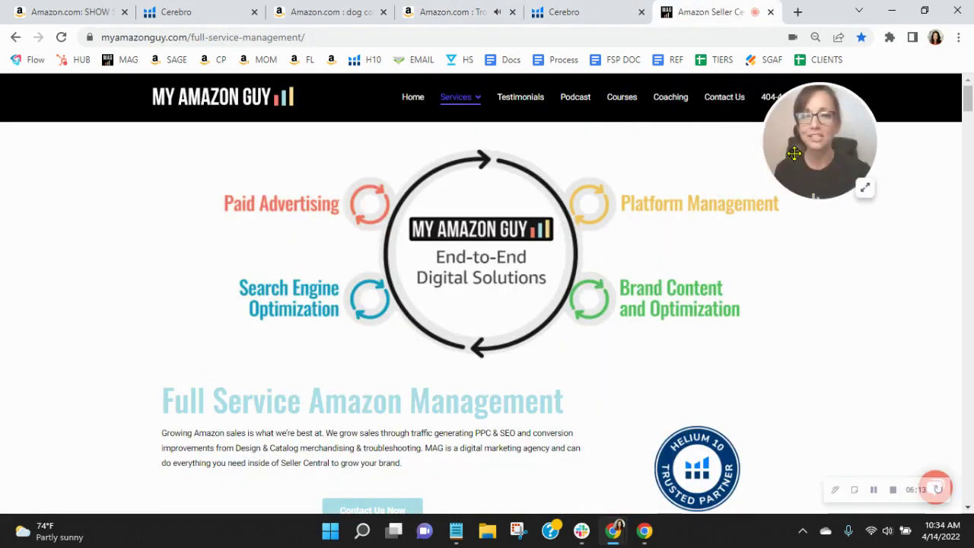